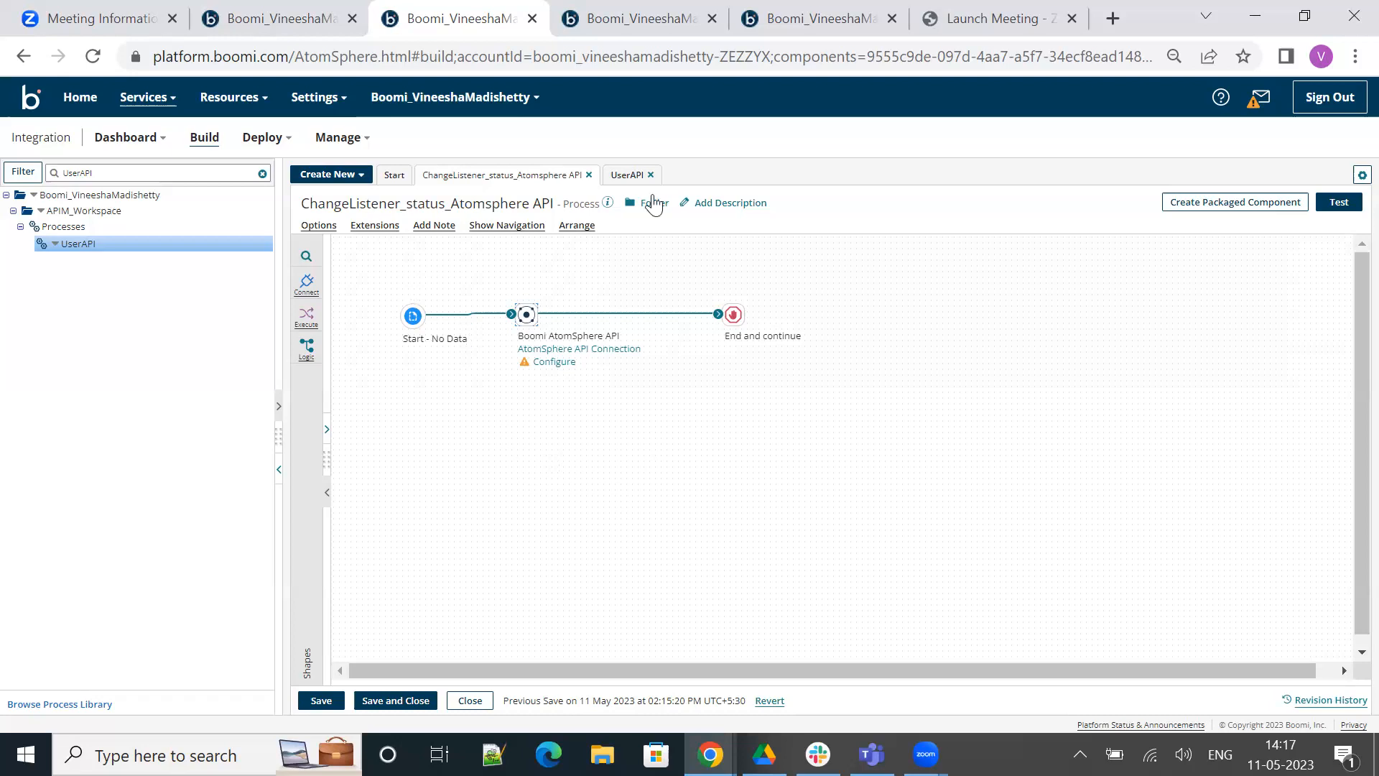
Close the Executions page and check the status of the UserAPI listener on TestAtomCloud
click(619, 24)
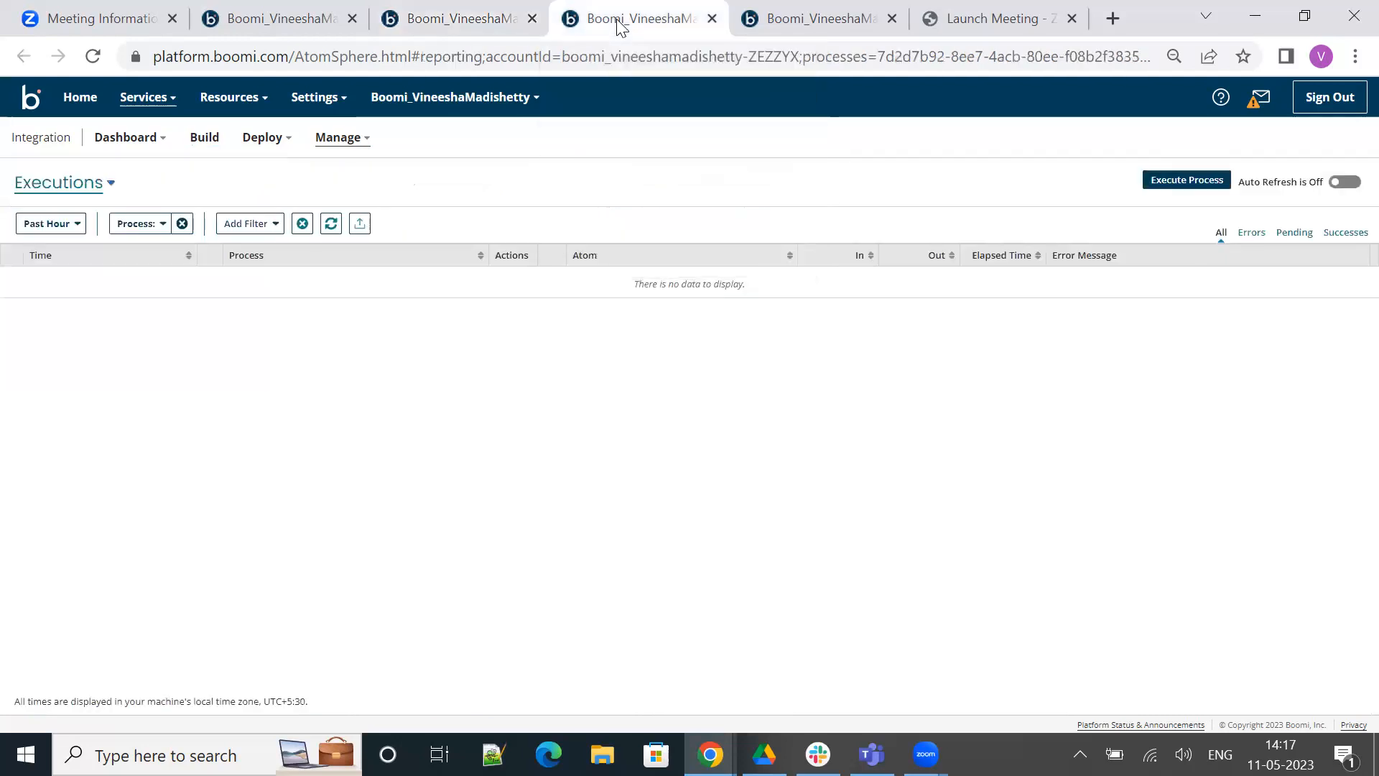
click(713, 26)
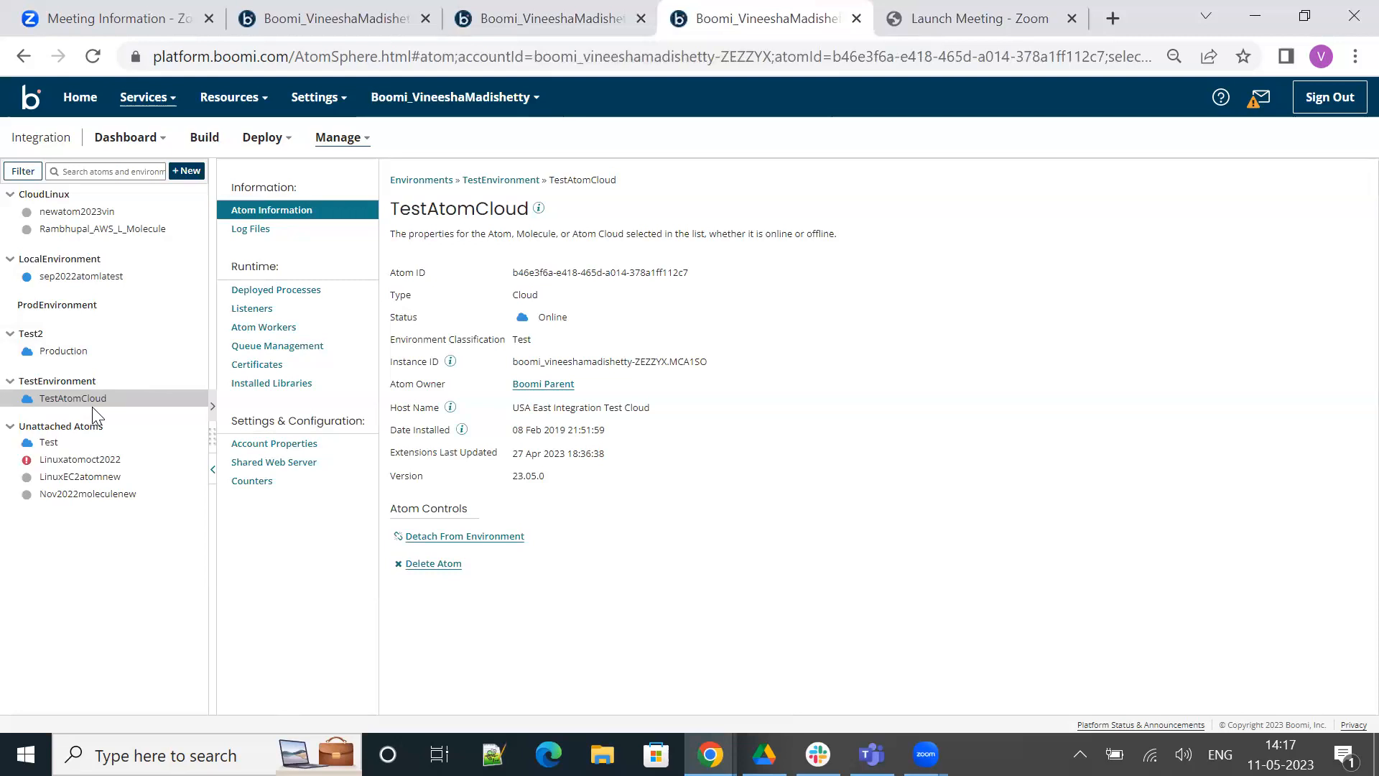
click(333, 310)
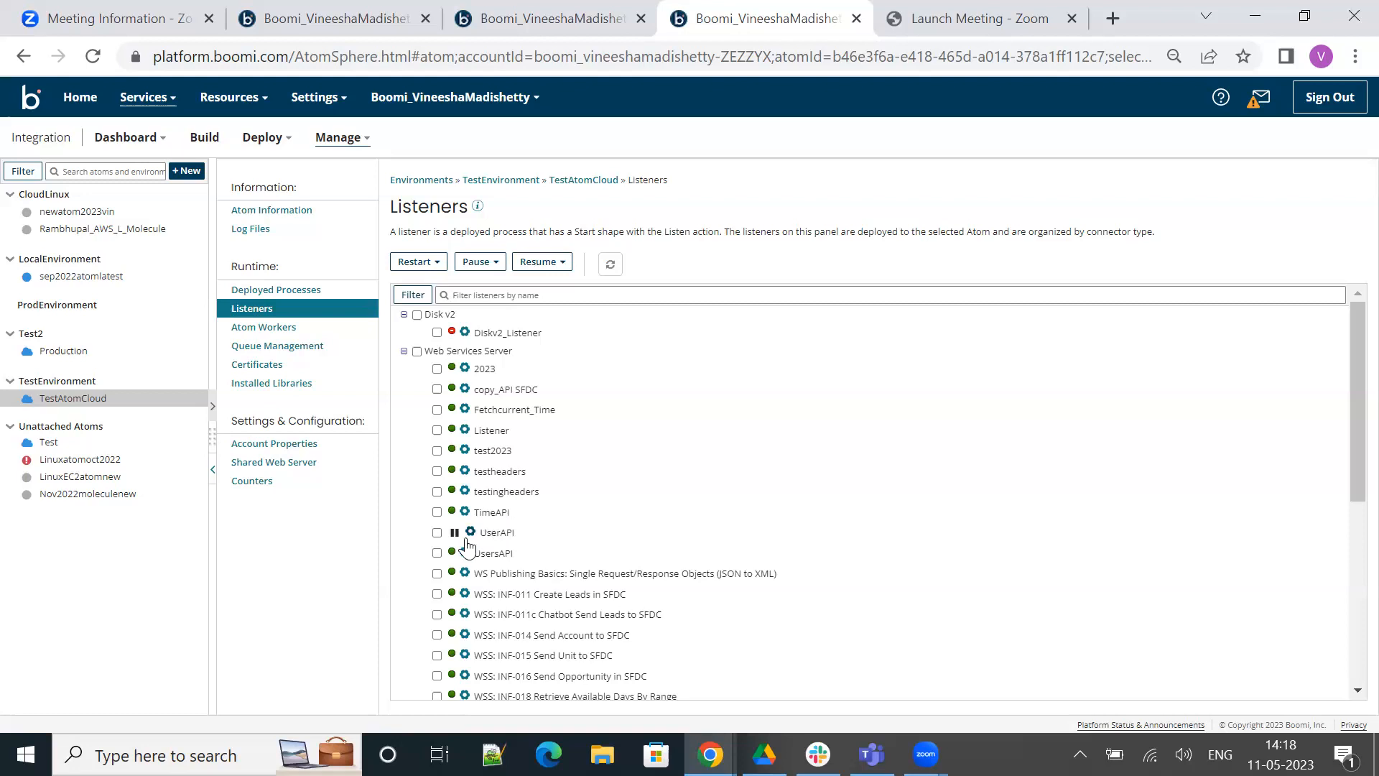
mouse_move(457, 543)
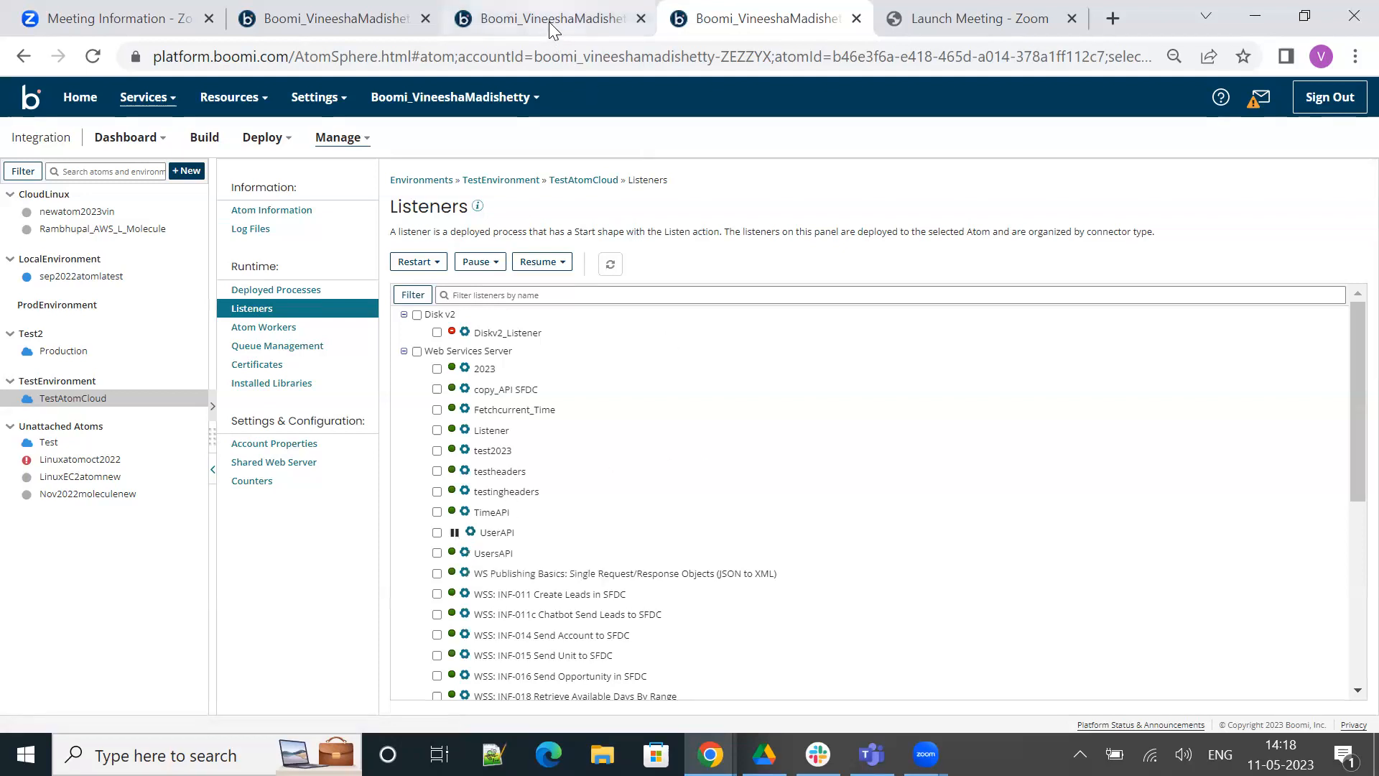
Review the AtomSphere API Connection used by the connector shape in the ChangeListener_status_Atomsphere API process
click(549, 21)
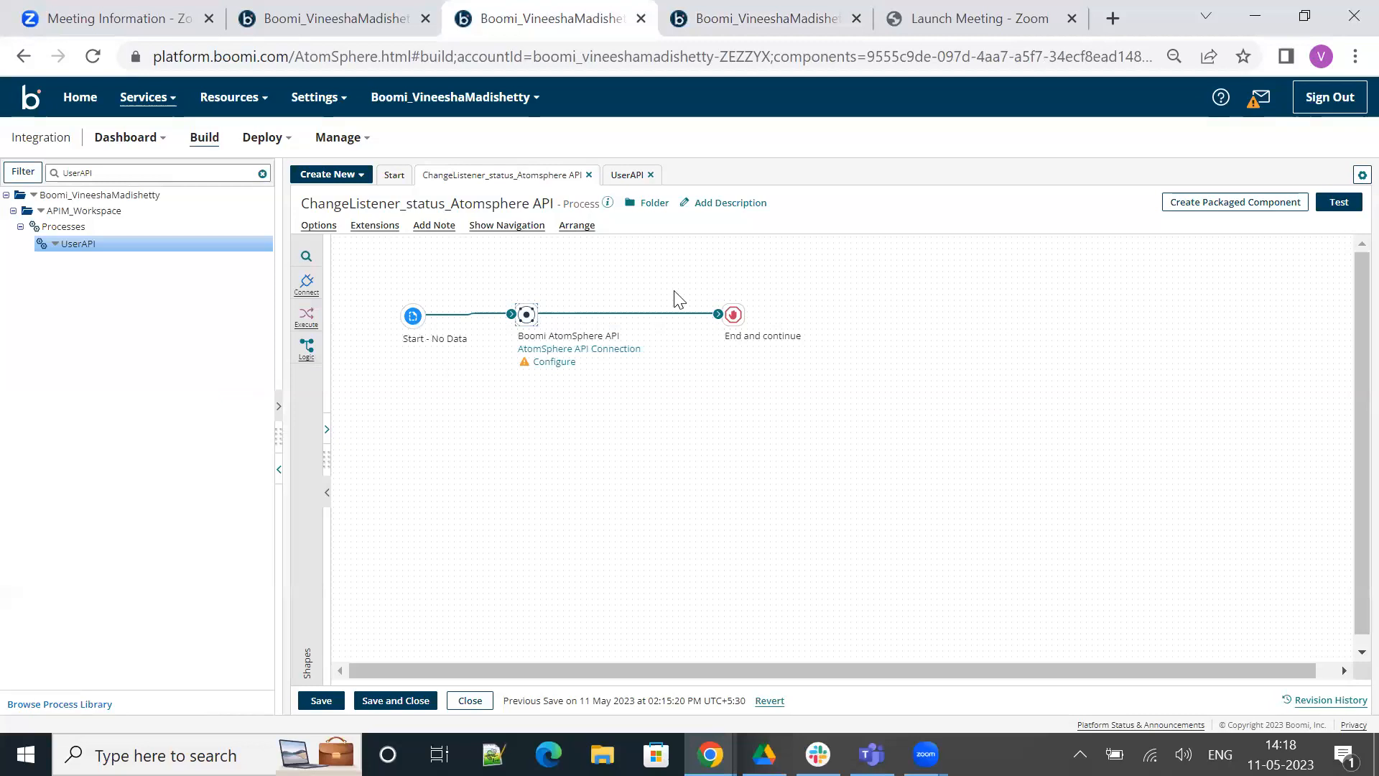
click(526, 314)
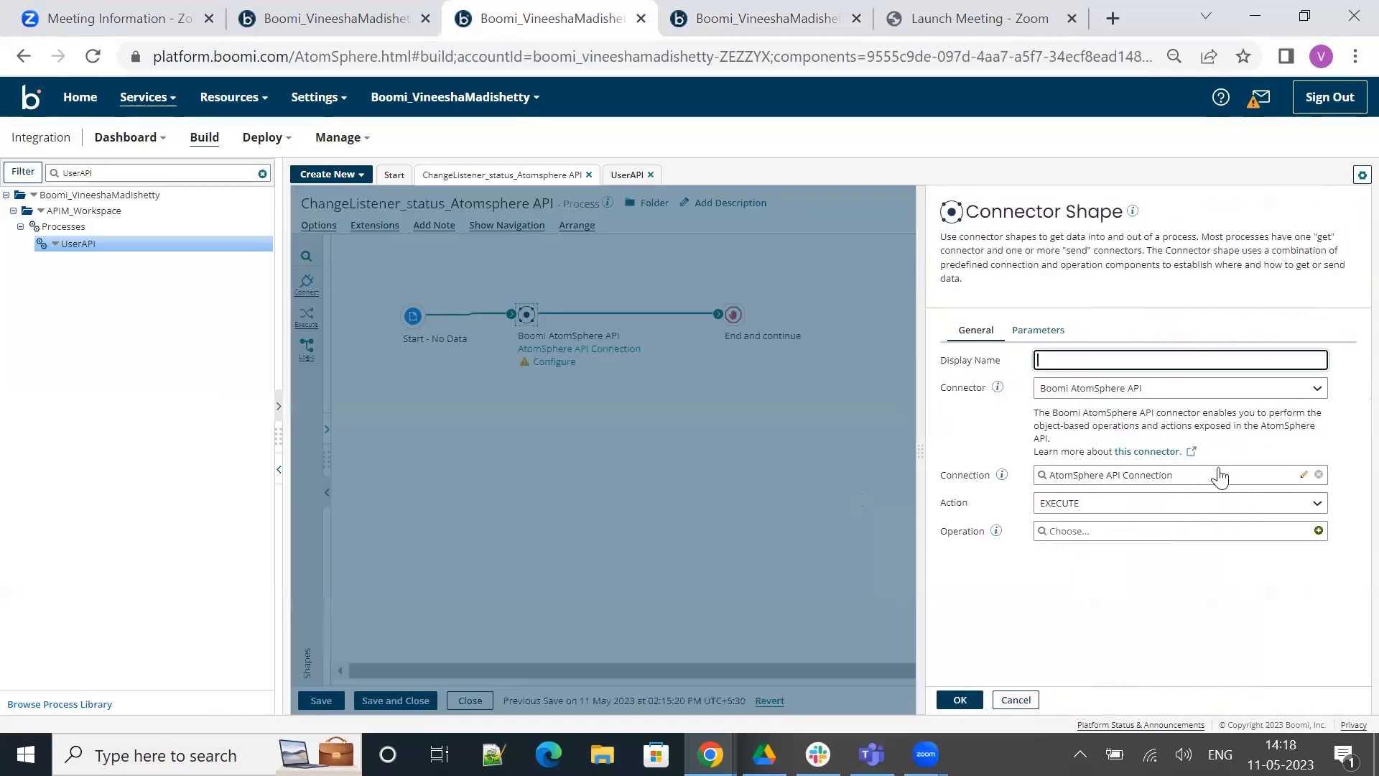
click(1304, 475)
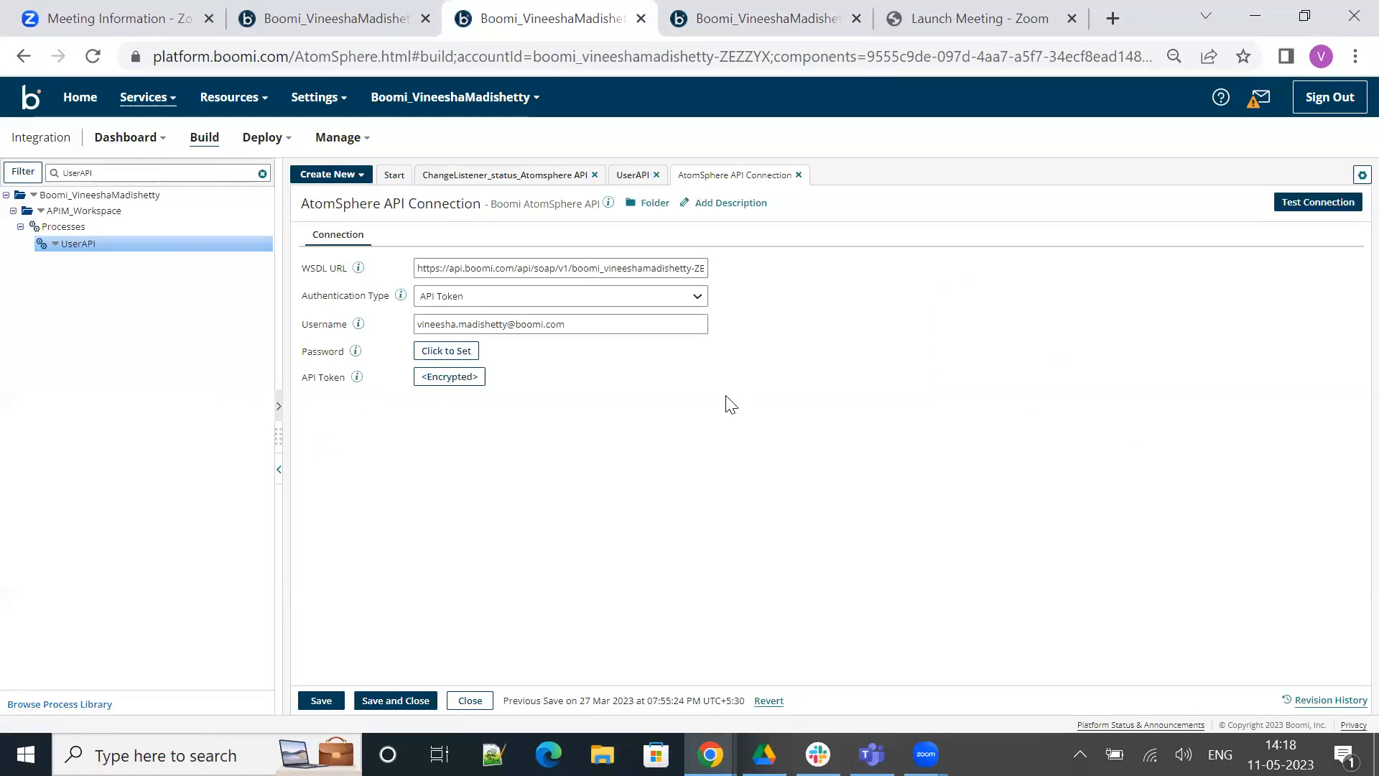
click(528, 176)
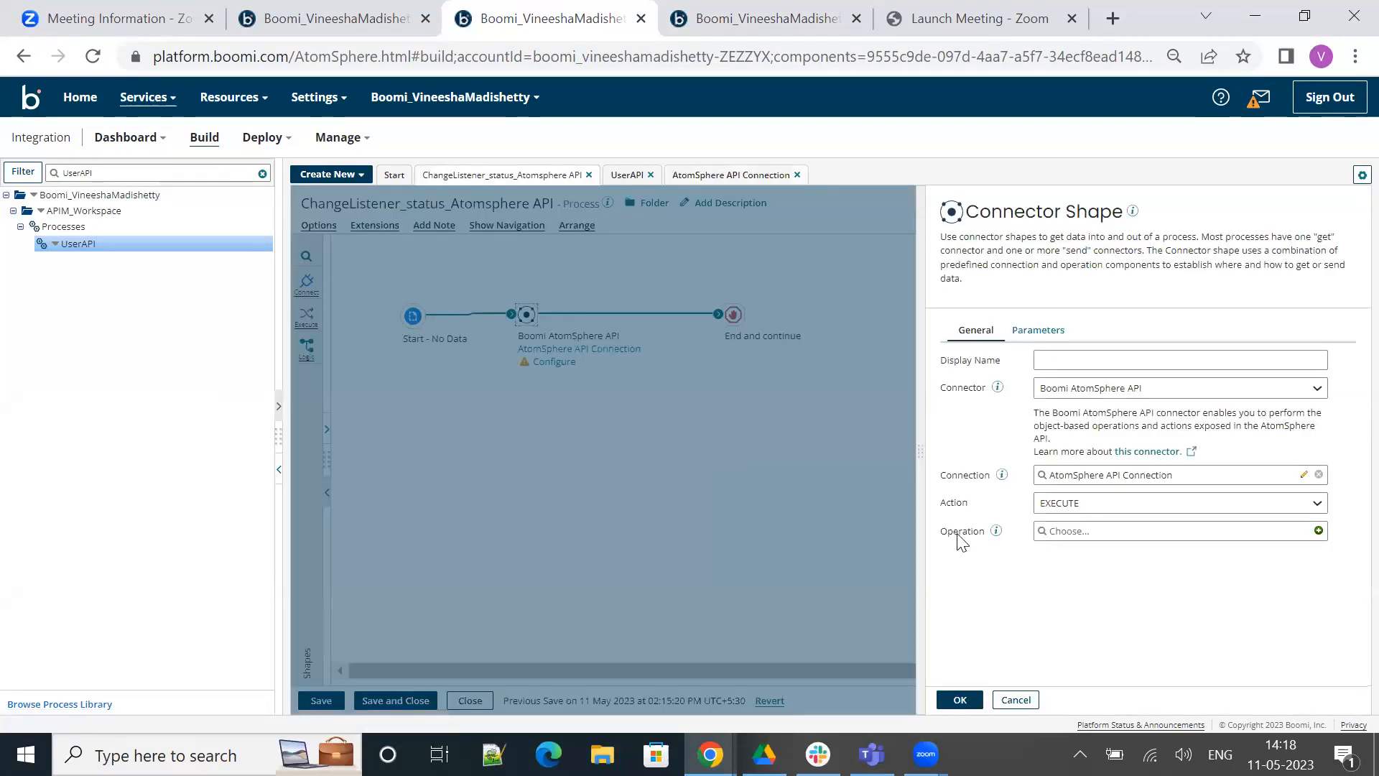
Create a new operation for the Boomi AtomSphere API connector and name it Change_listener_status
click(1319, 530)
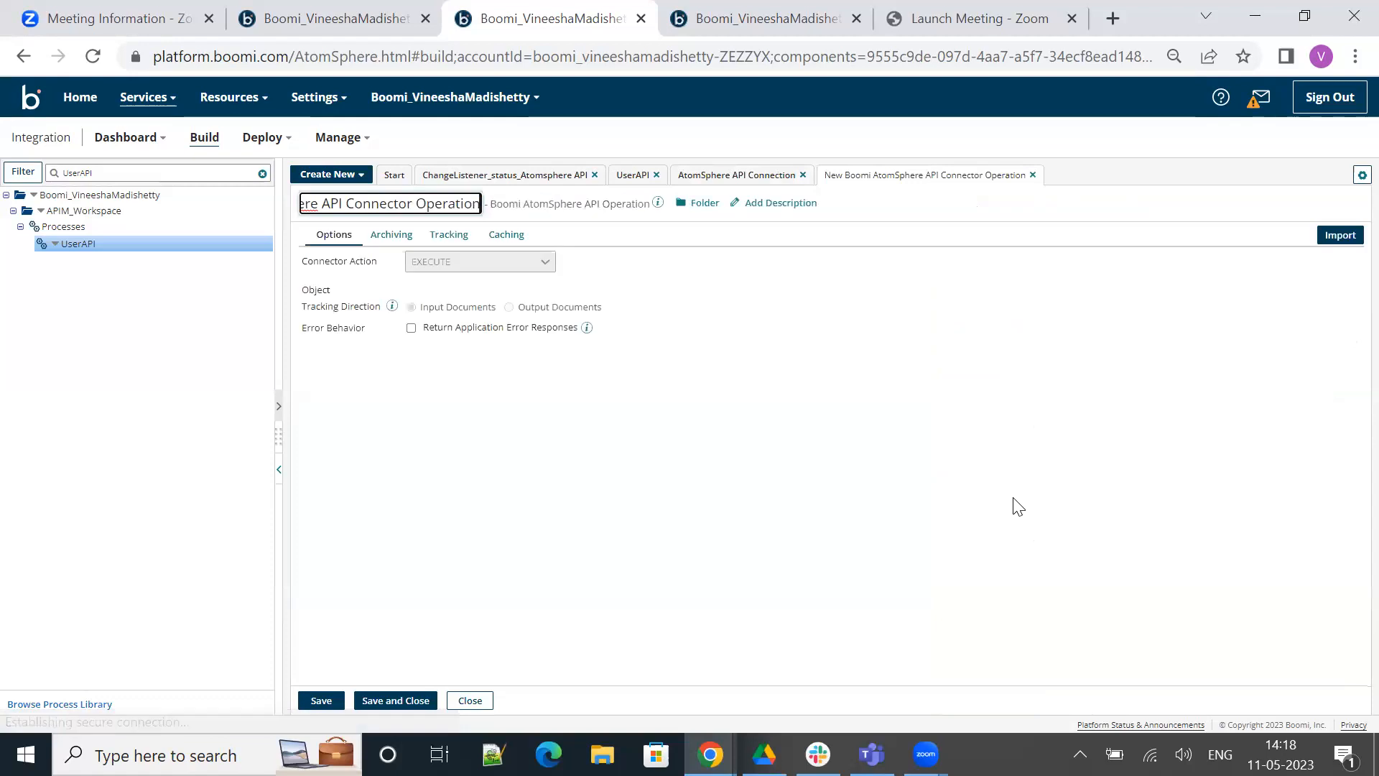
key(ctrl+a)
key(BackSpace)
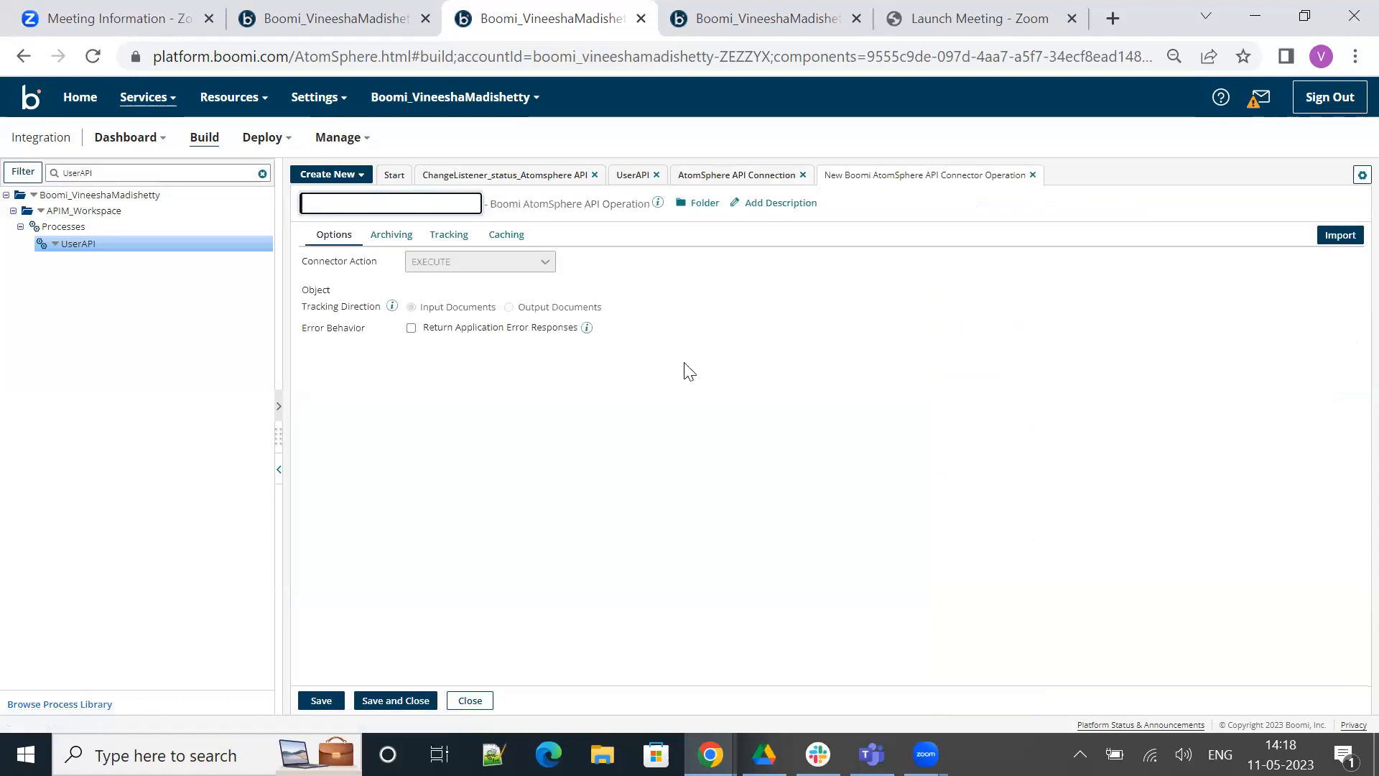
text(C)
key(Caps_Lock)
text(hange_listene)
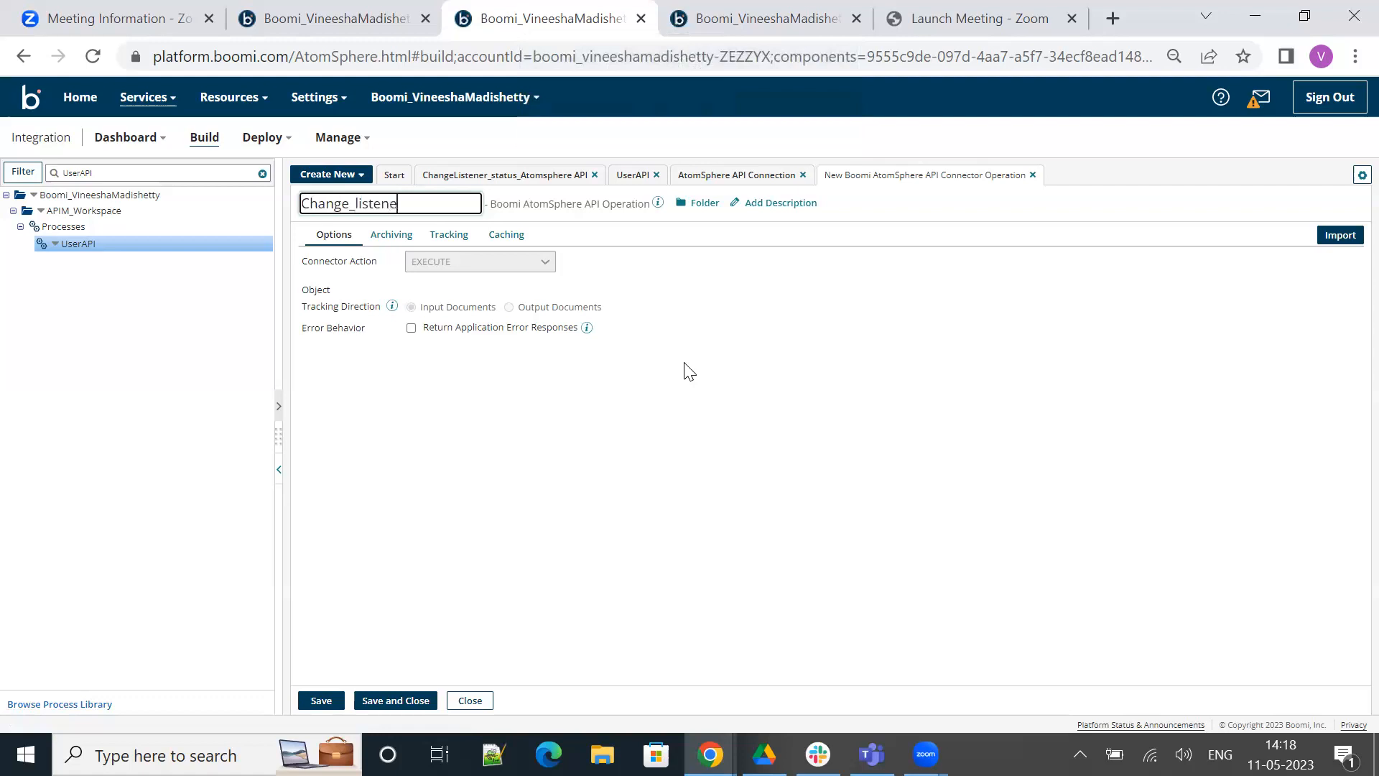
key(Return)
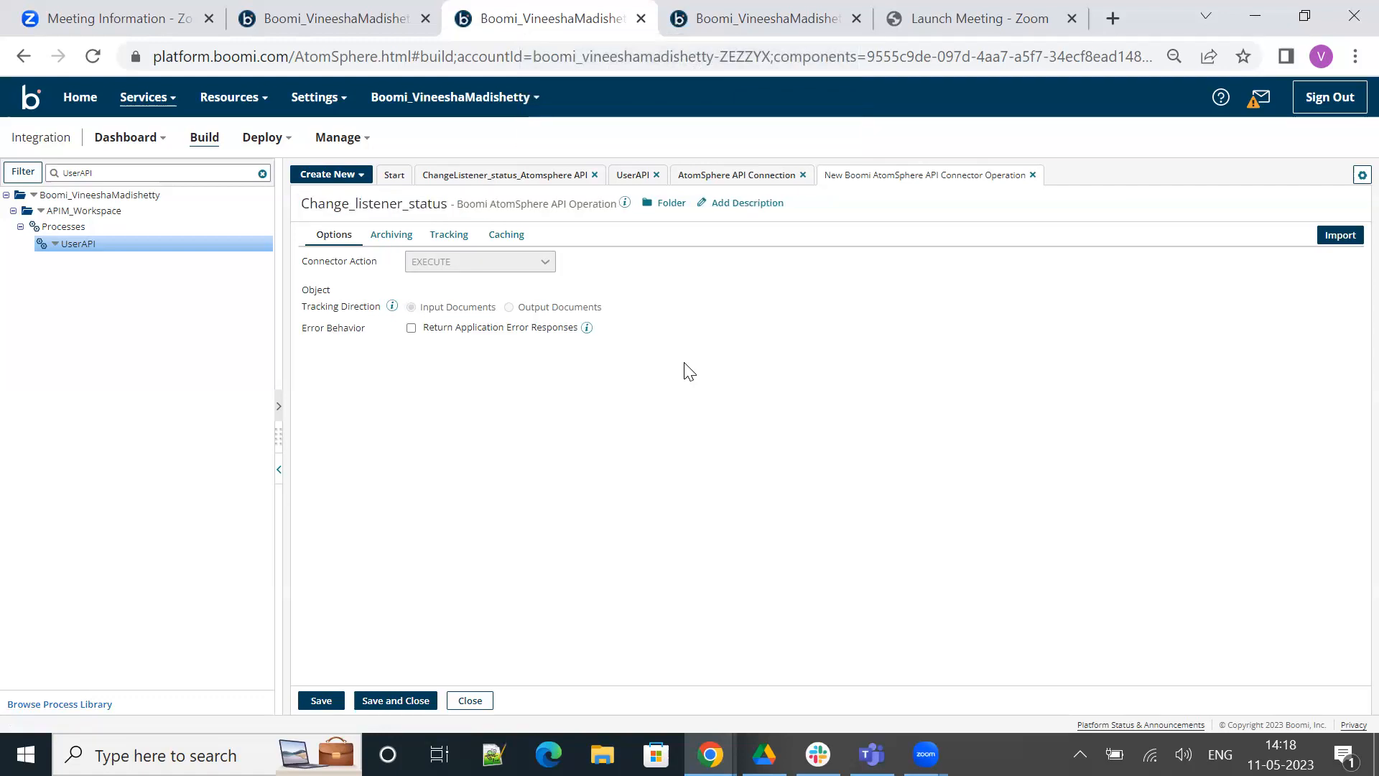
Import the changeListenerStatus object type into the operation using the TestAtomCloud atom and the AtomSphere API Connection
click(1337, 236)
click(704, 303)
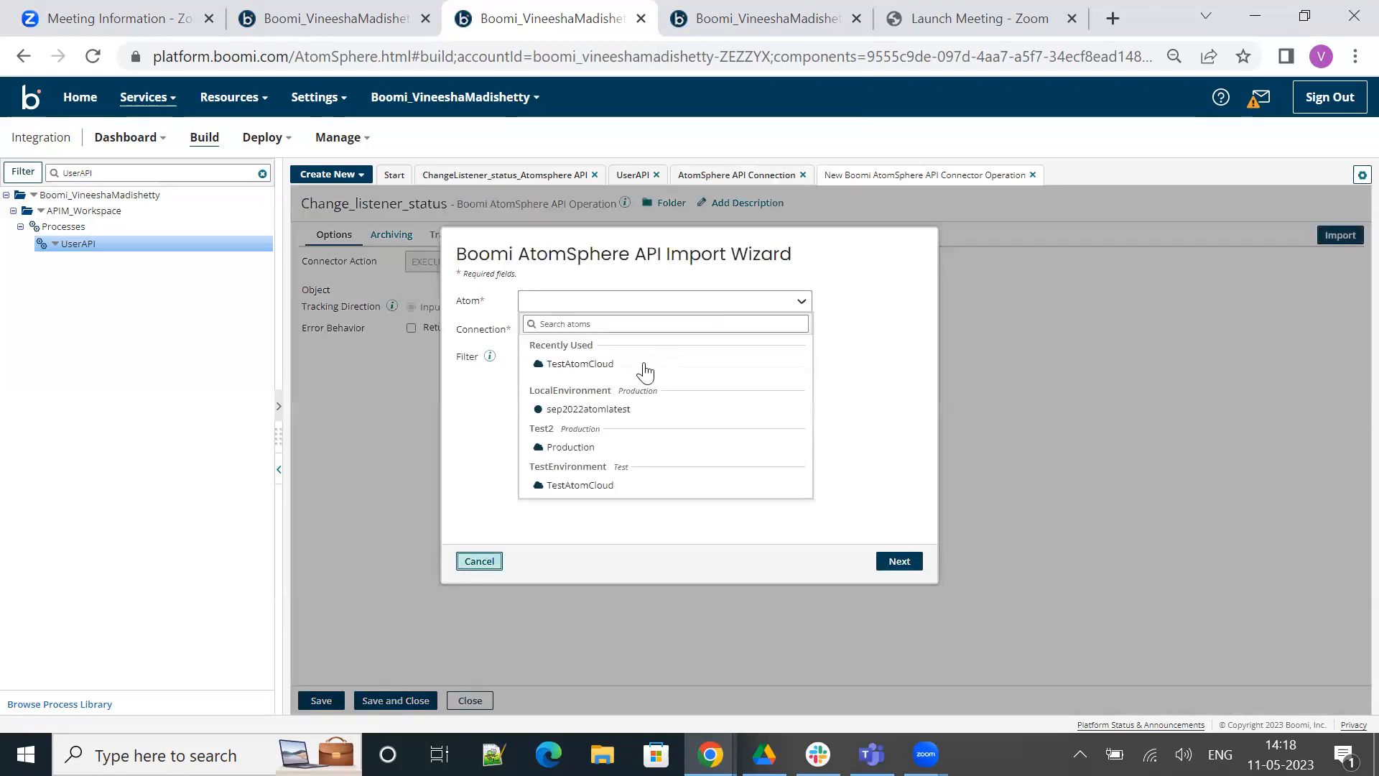
click(645, 372)
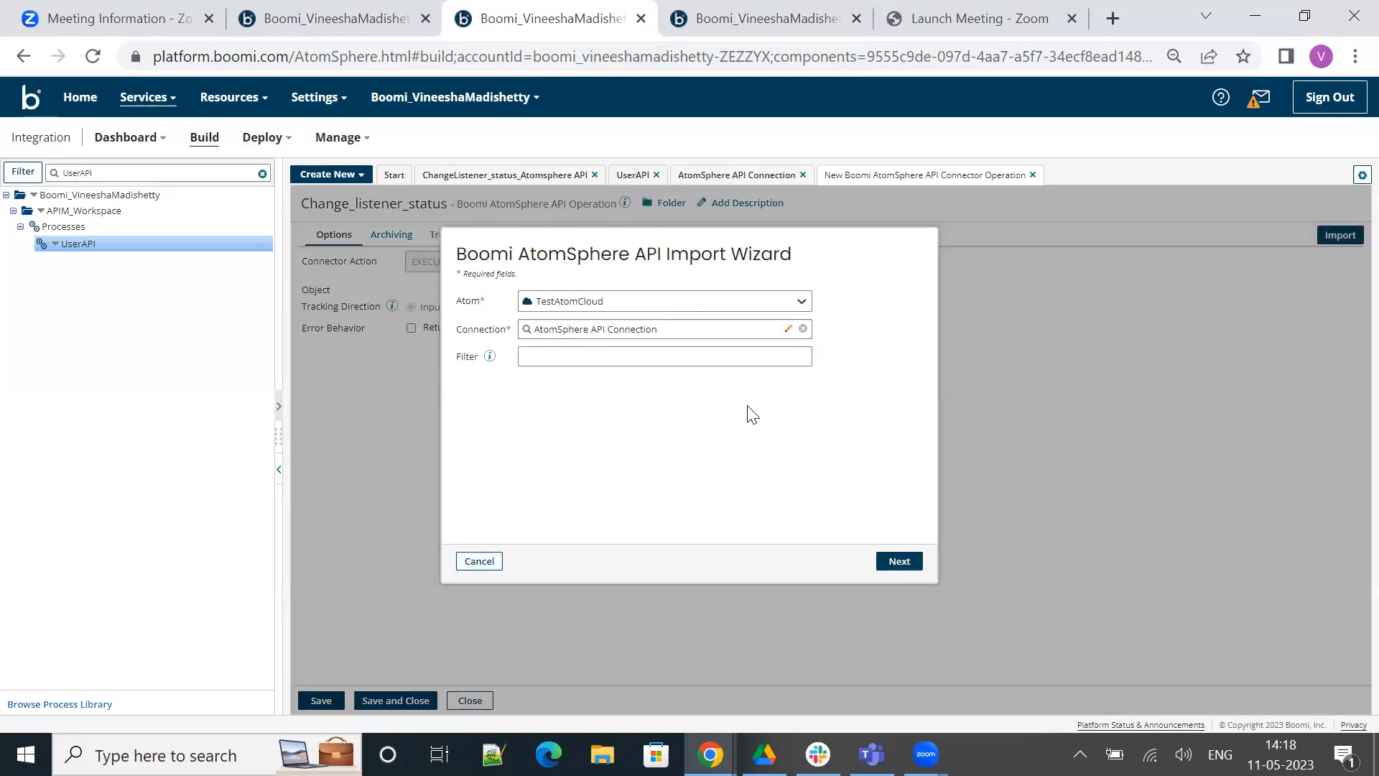
click(900, 561)
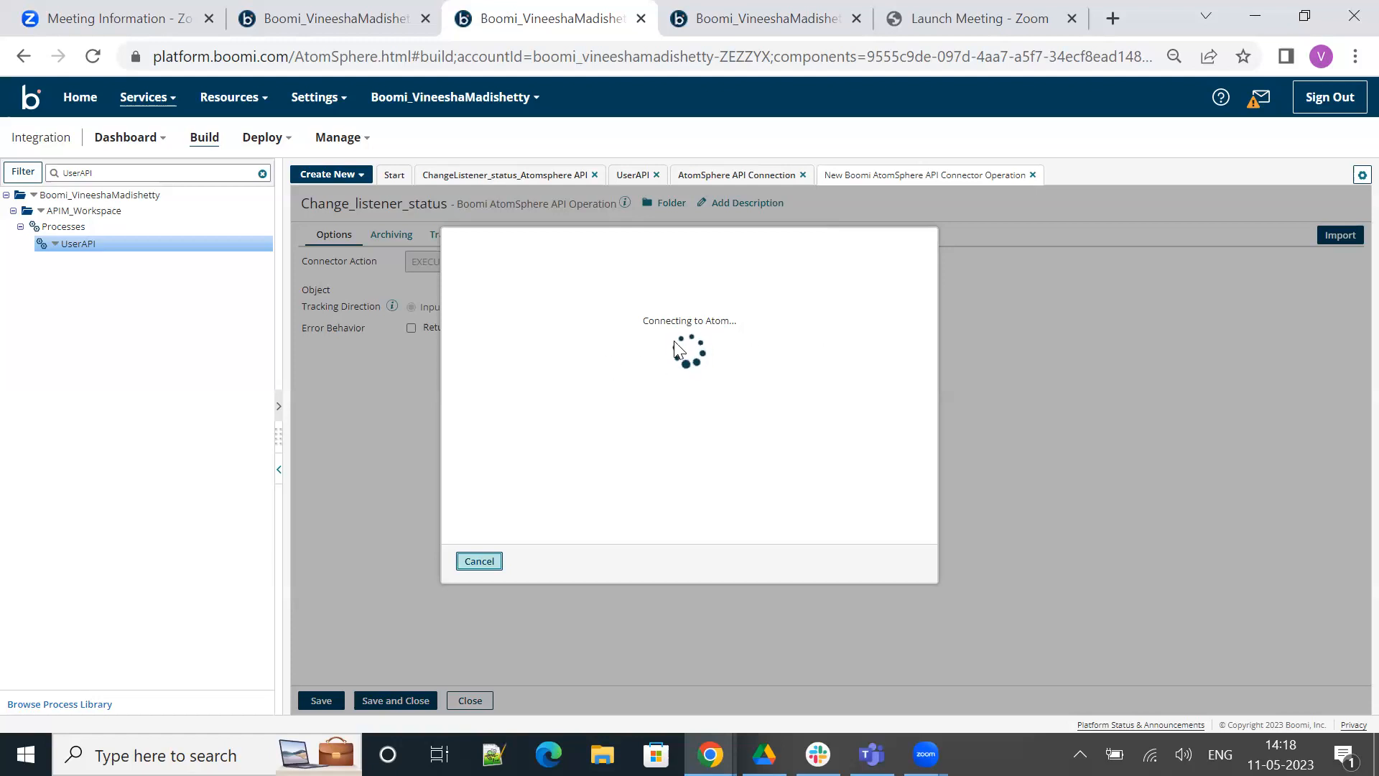
click(592, 290)
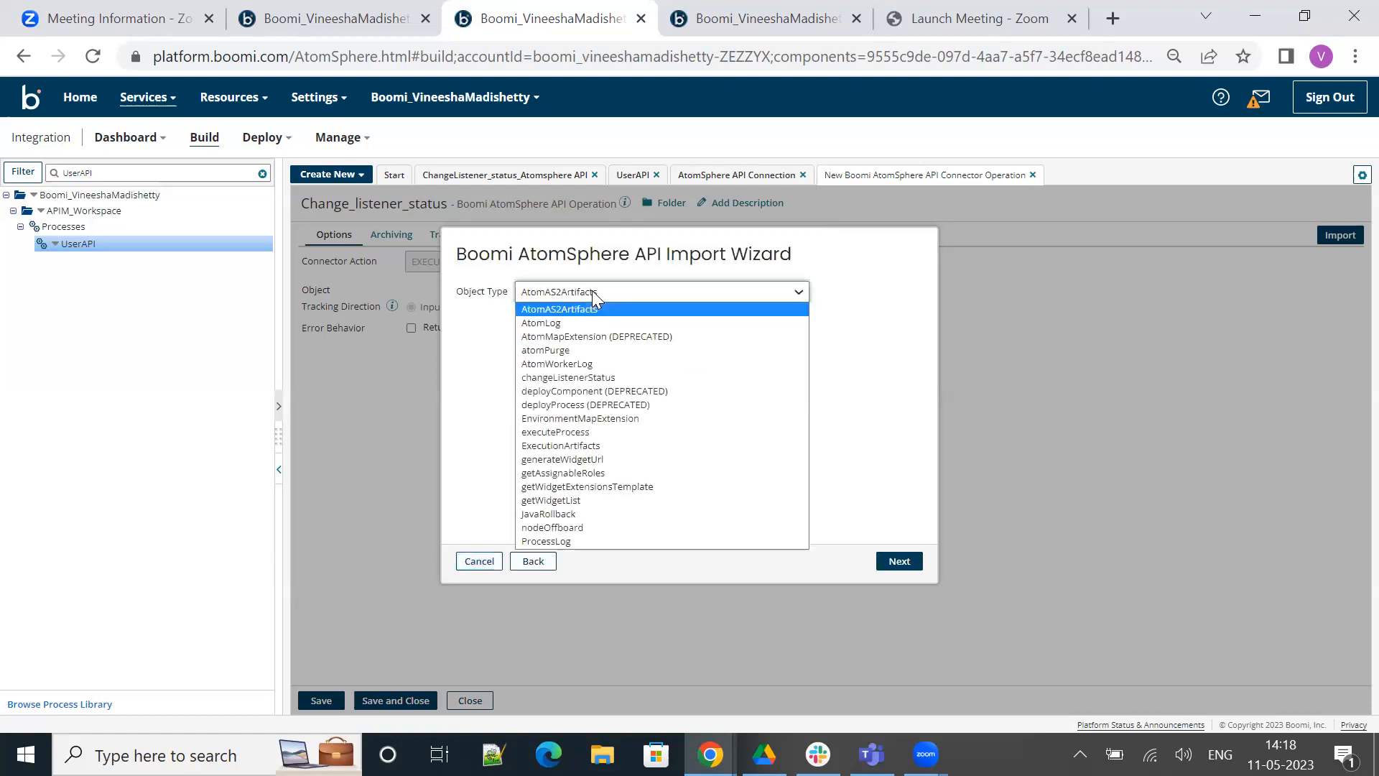
click(580, 378)
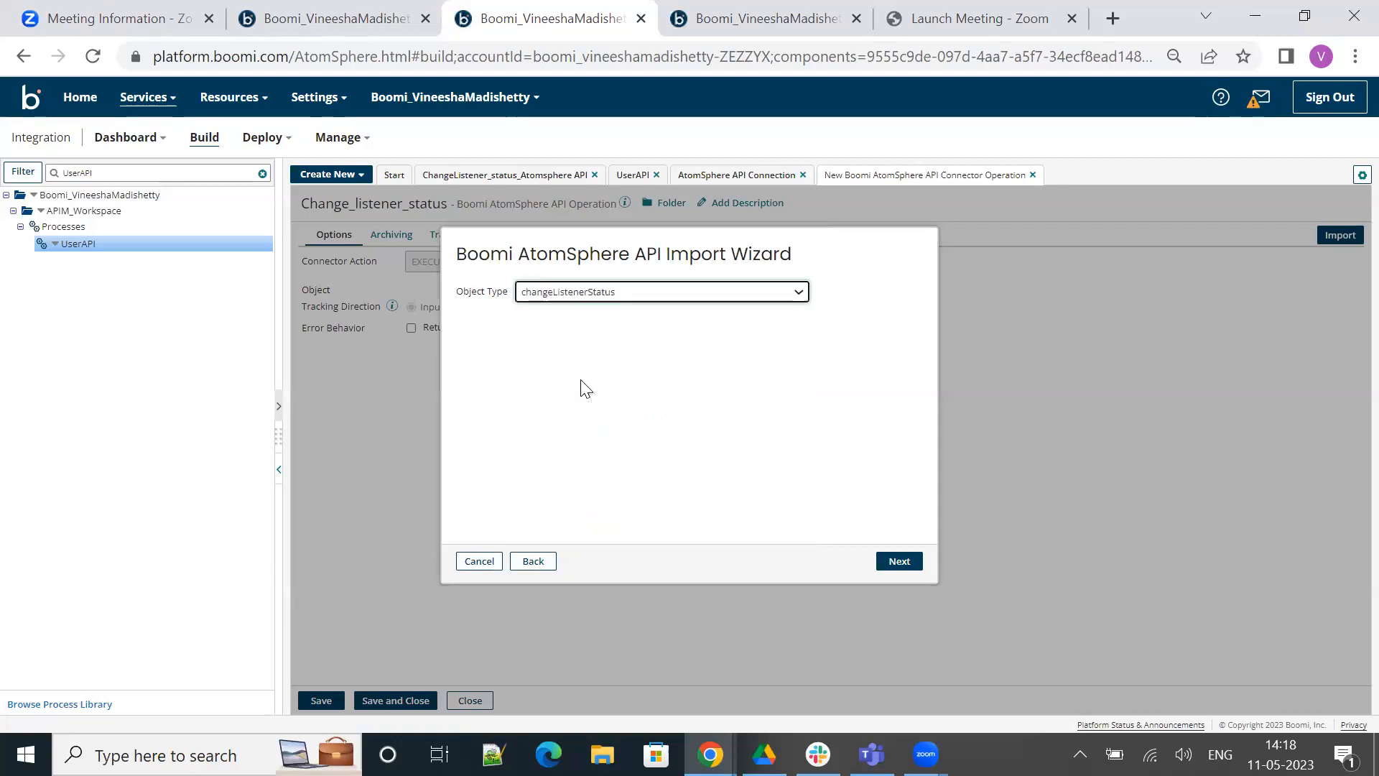
click(890, 562)
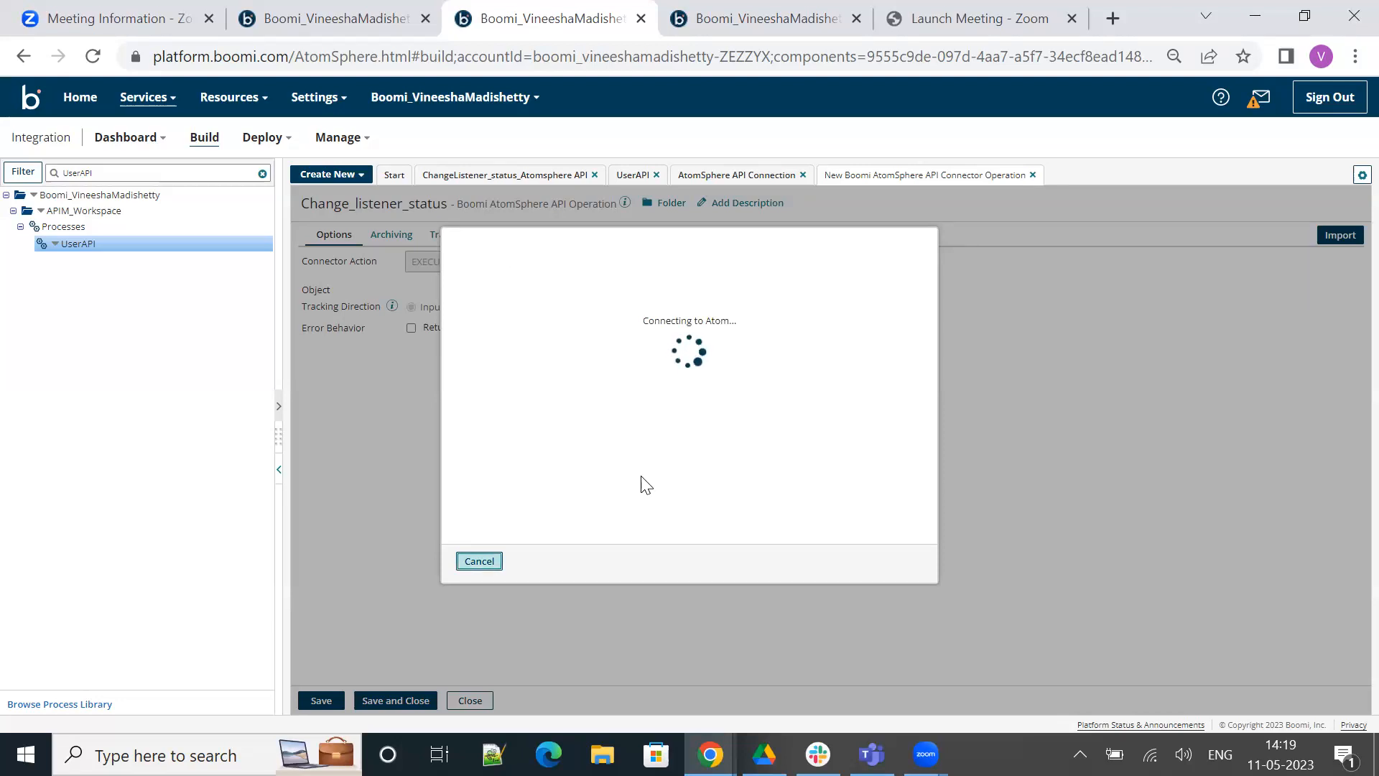
click(903, 562)
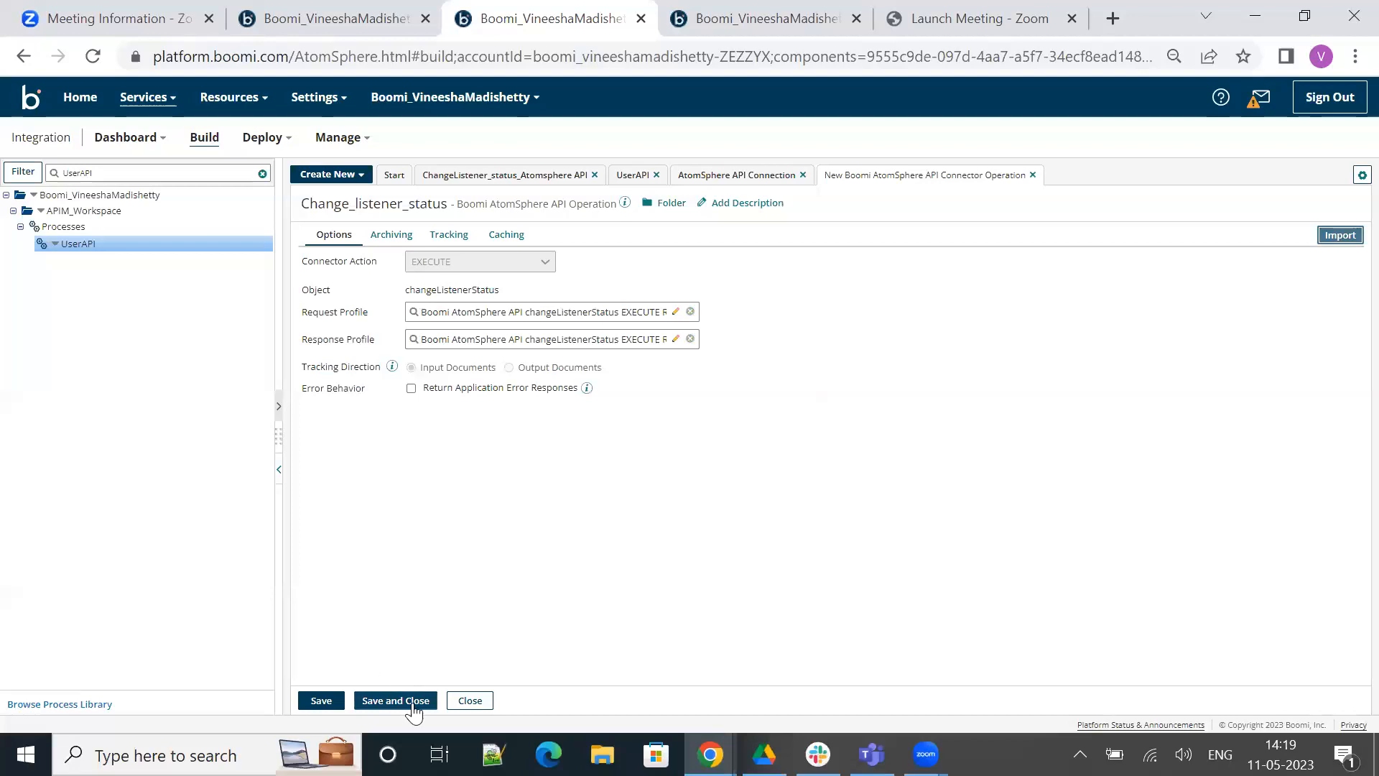
Save and close the Change_listener_status operation, apply it to the connector shape and save the process
click(387, 703)
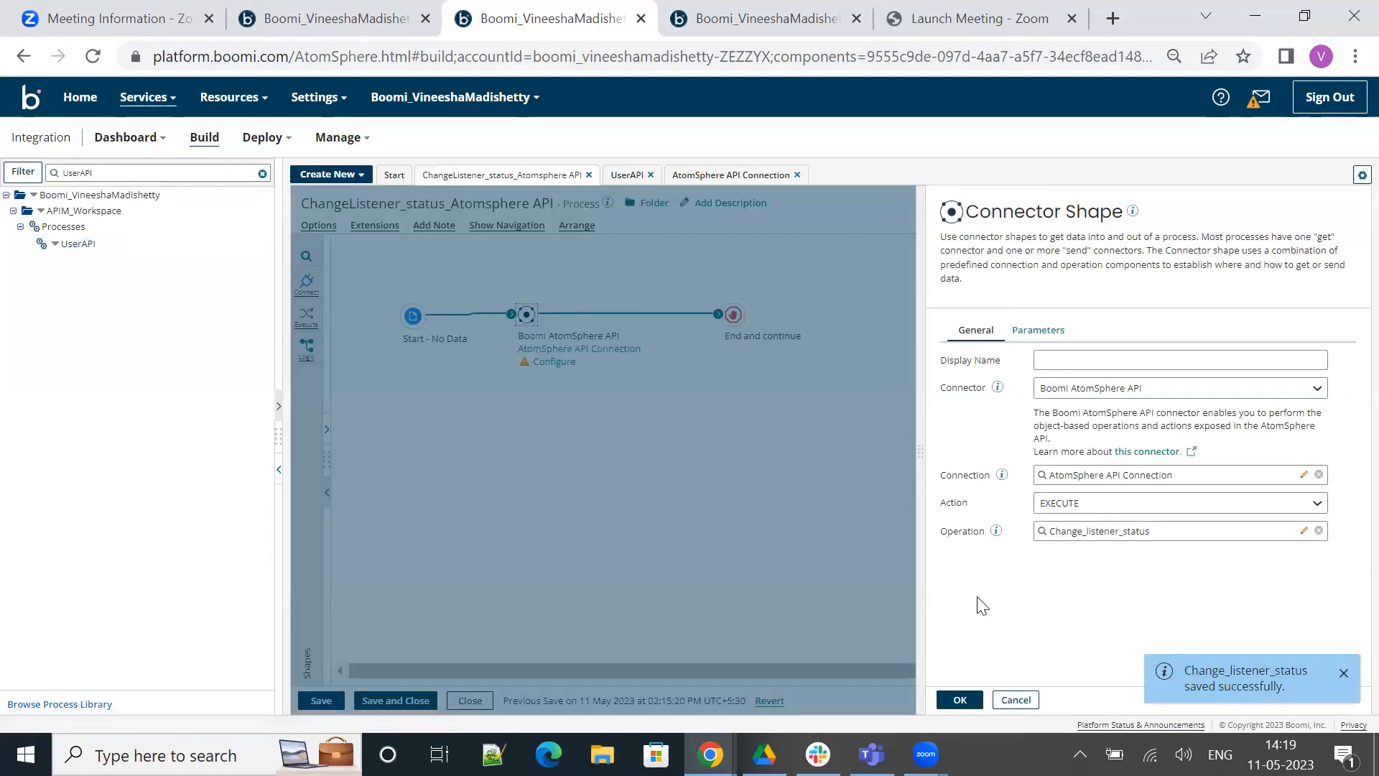
click(961, 699)
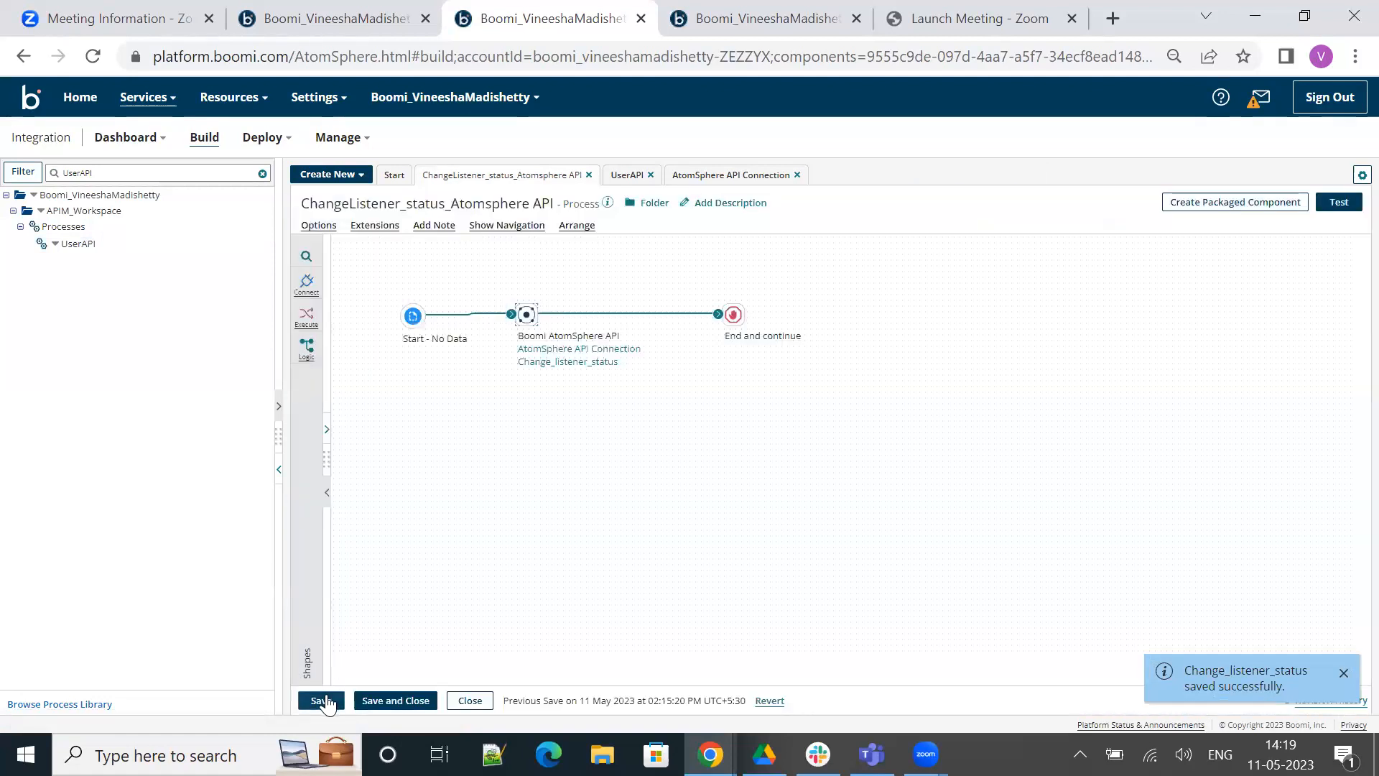
click(321, 700)
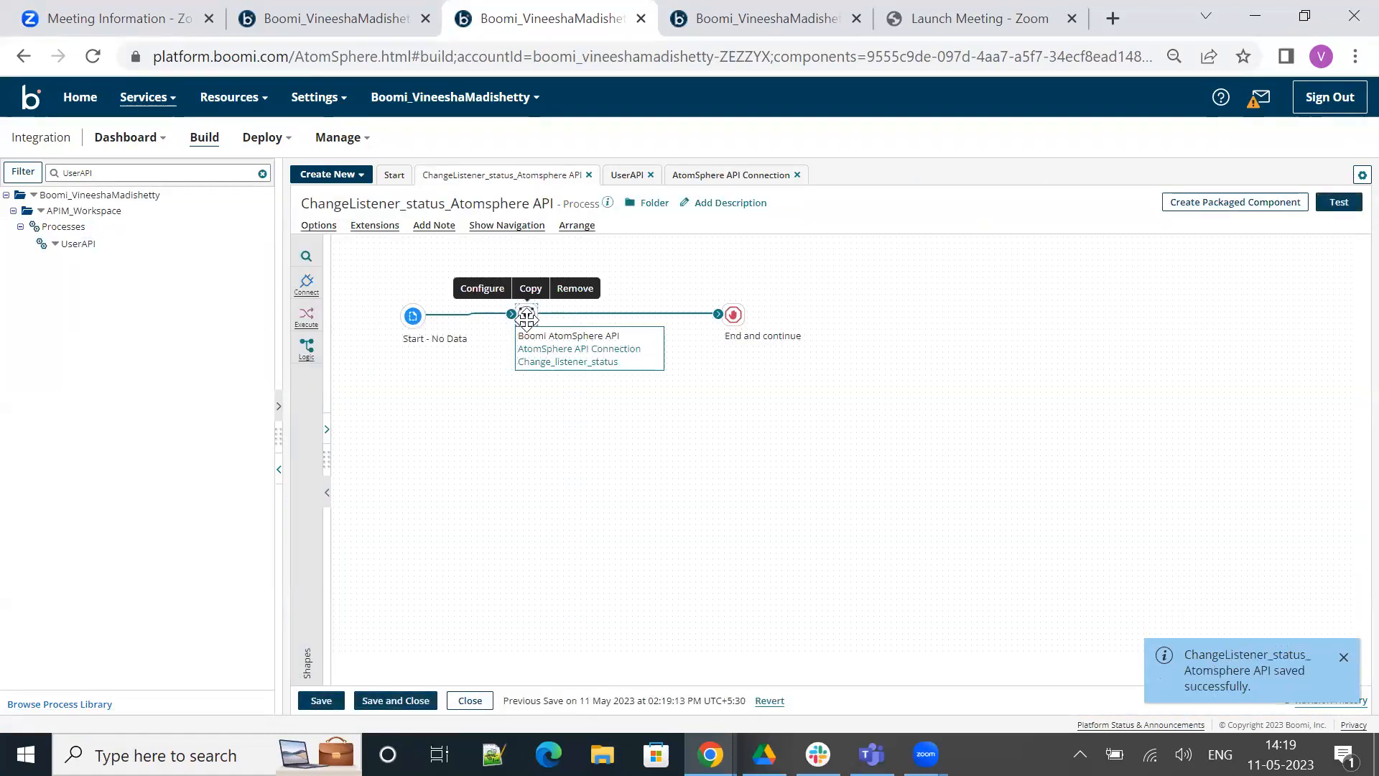
Add a static parameter to the Boomi AtomSphere API connector shape with listenerId as its input
click(519, 316)
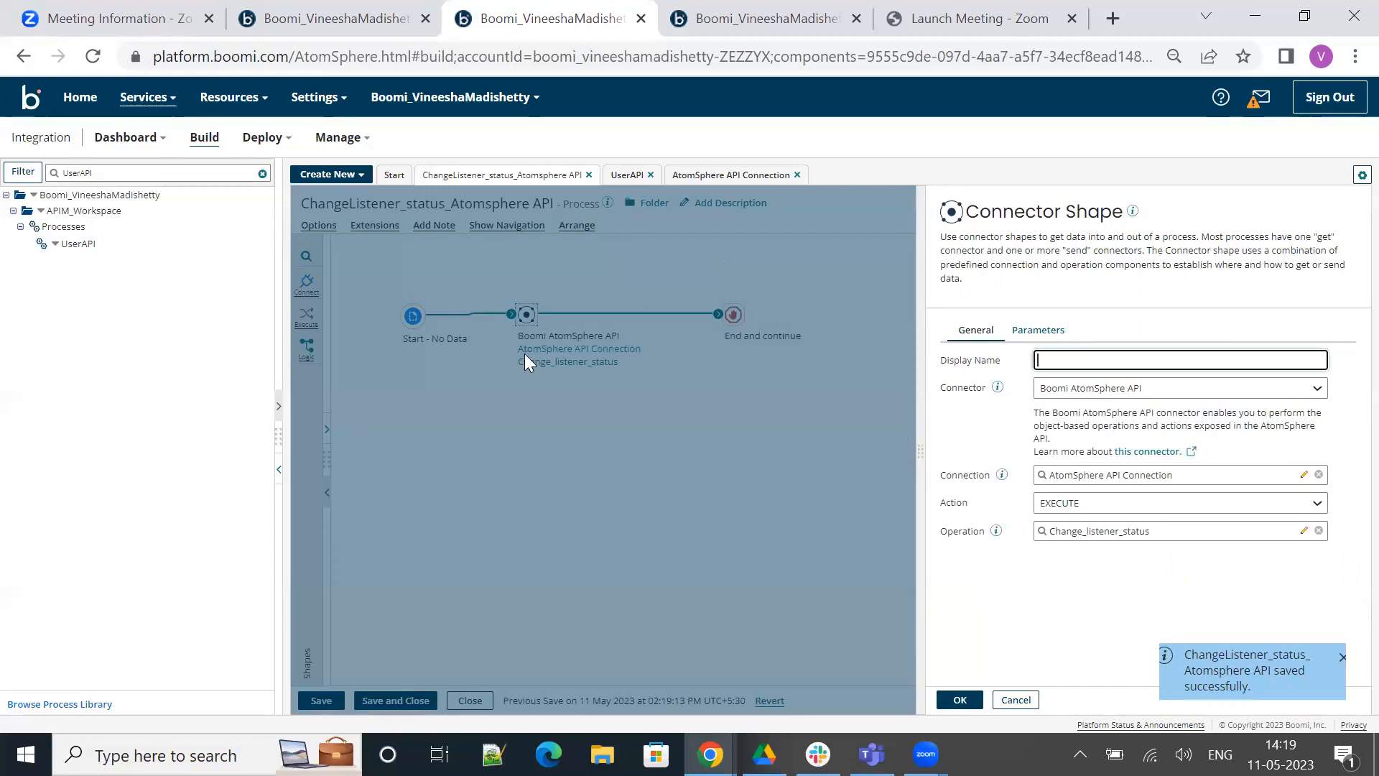
click(1048, 337)
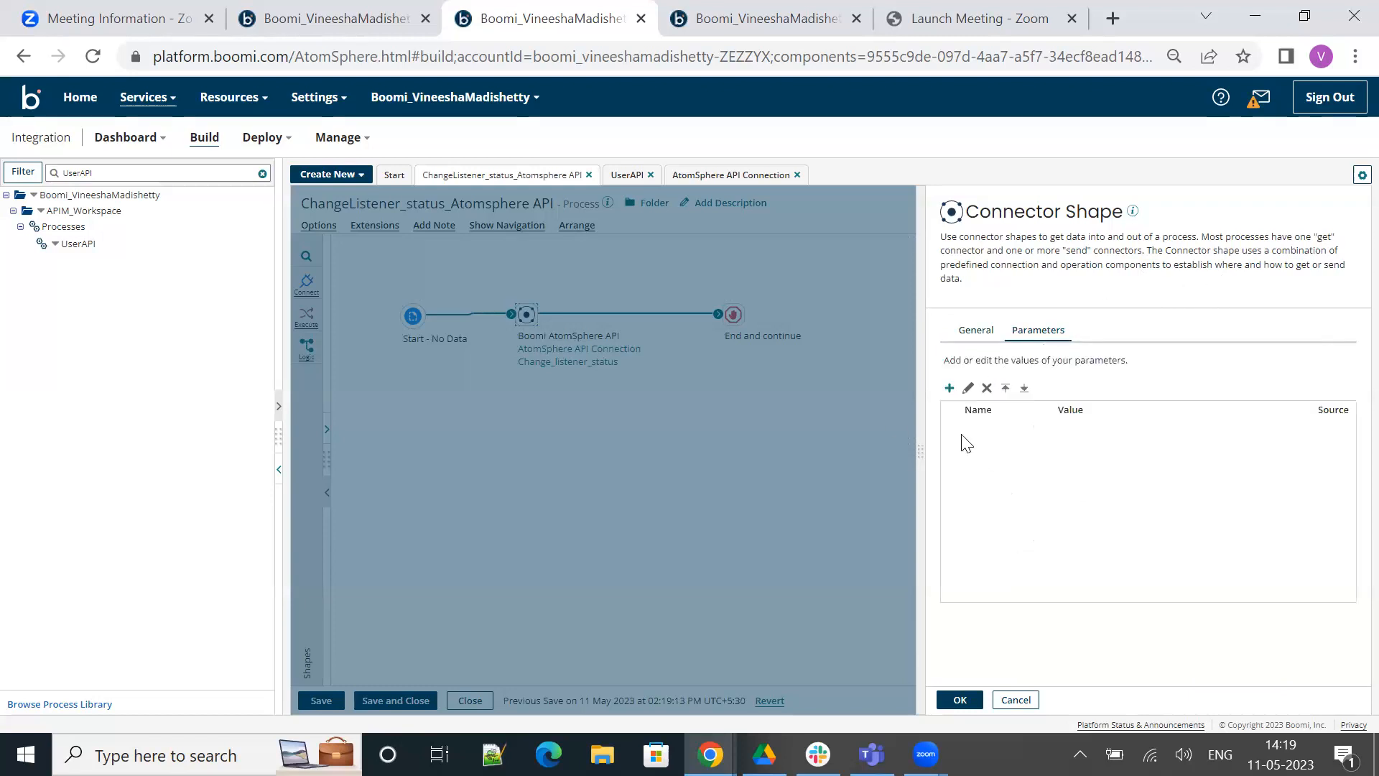
click(949, 389)
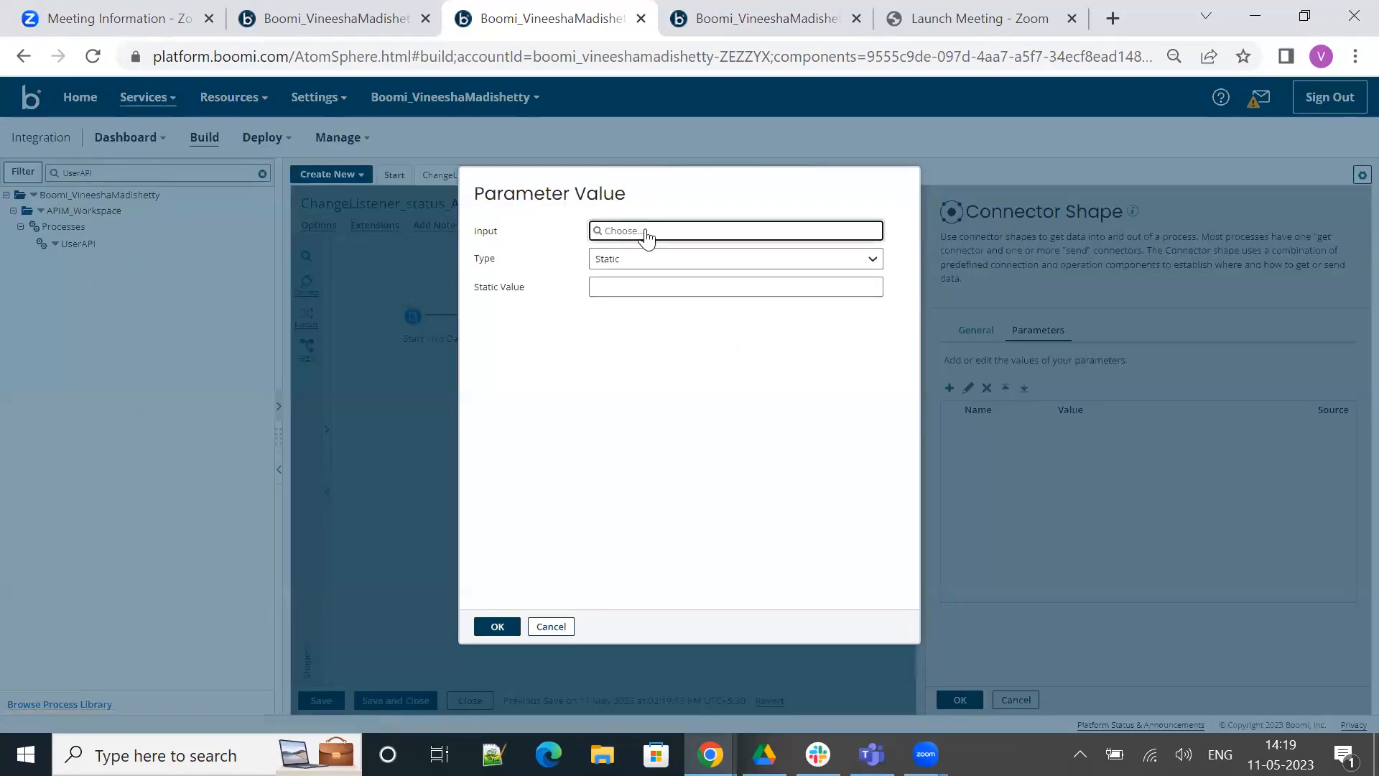
click(647, 234)
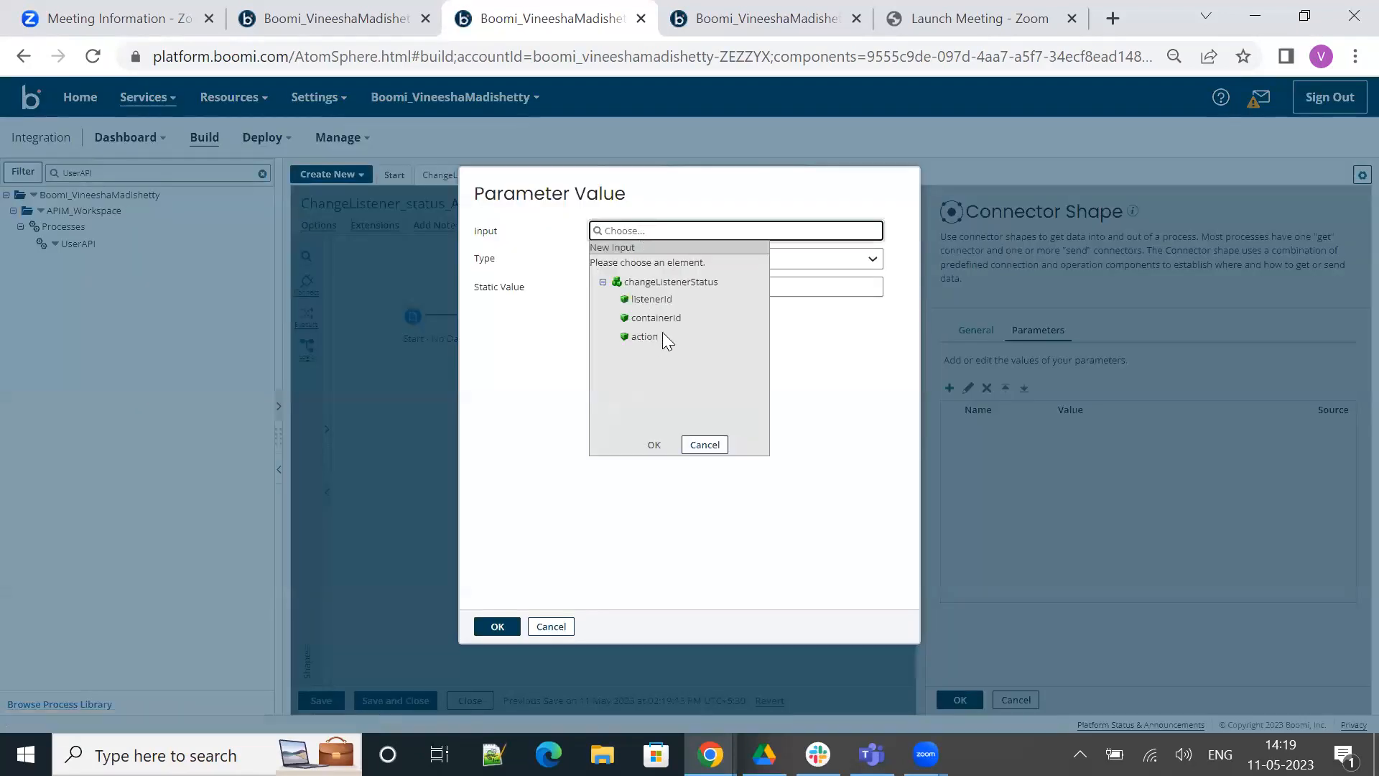
click(637, 300)
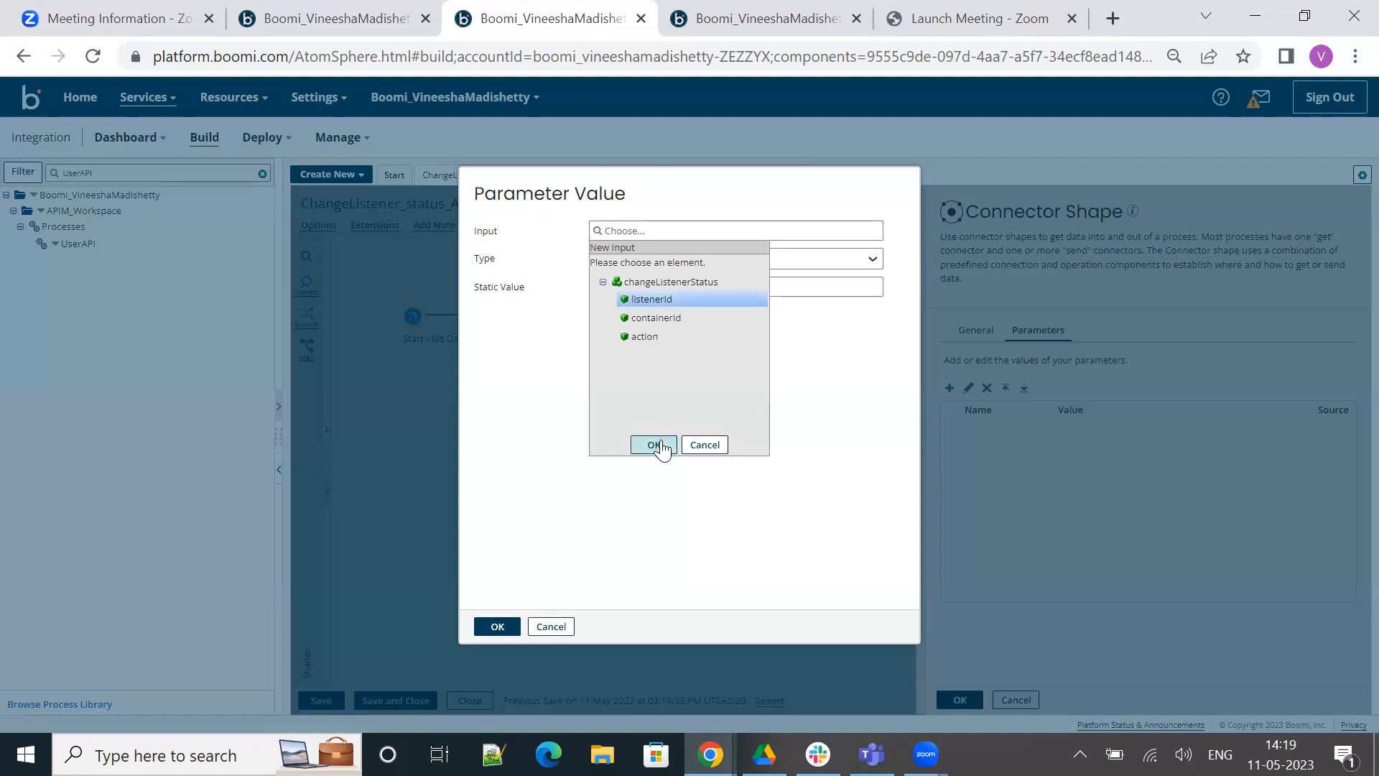
click(653, 445)
click(621, 288)
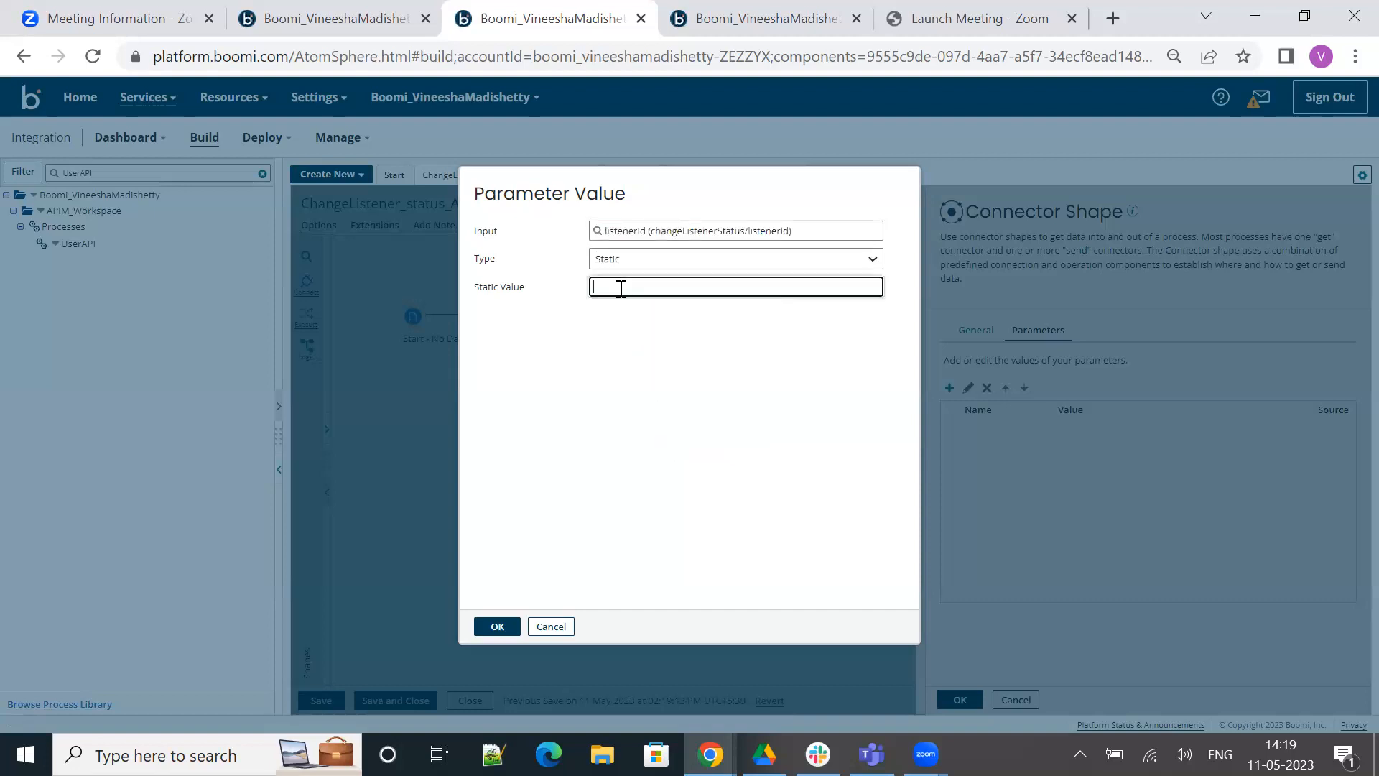
Open the deployed version of the UserAPI process from the TestAtomCloud listeners list
click(731, 23)
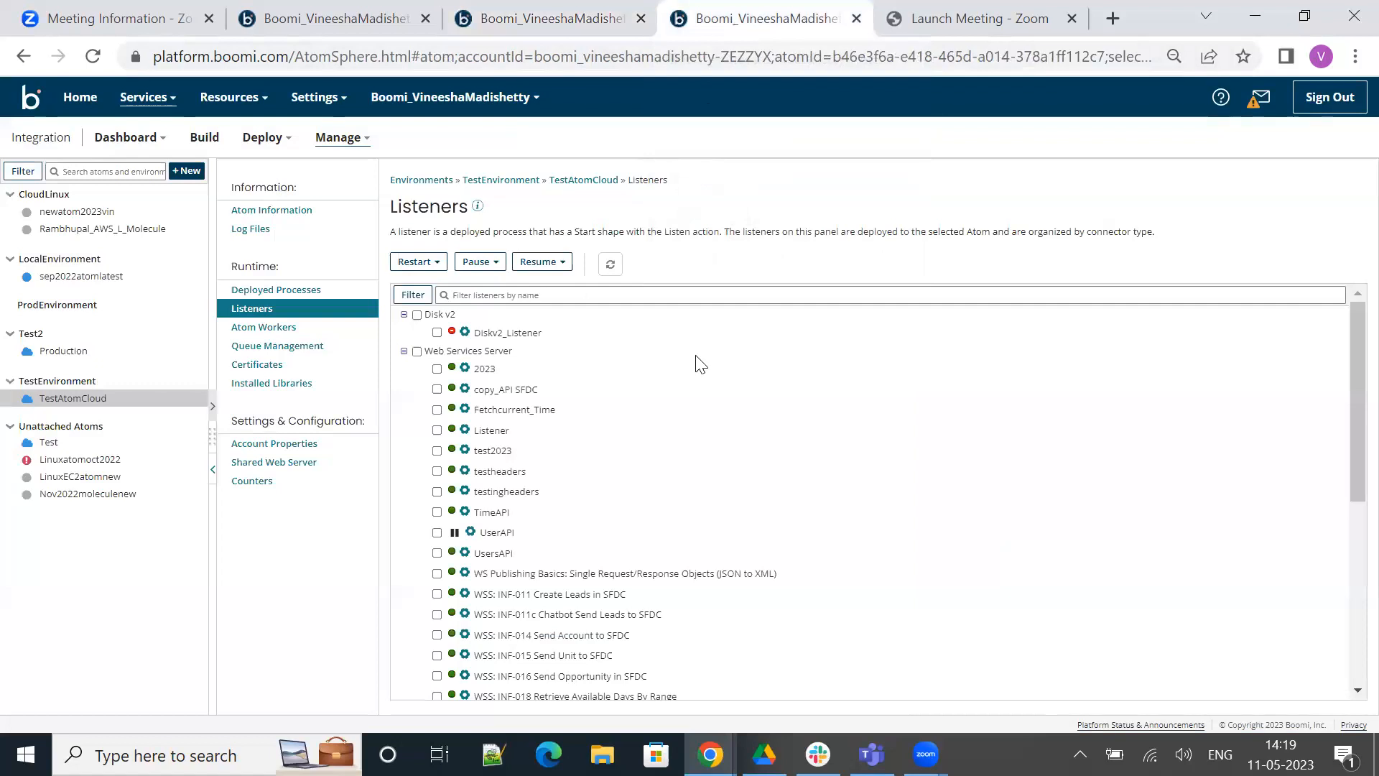
click(470, 533)
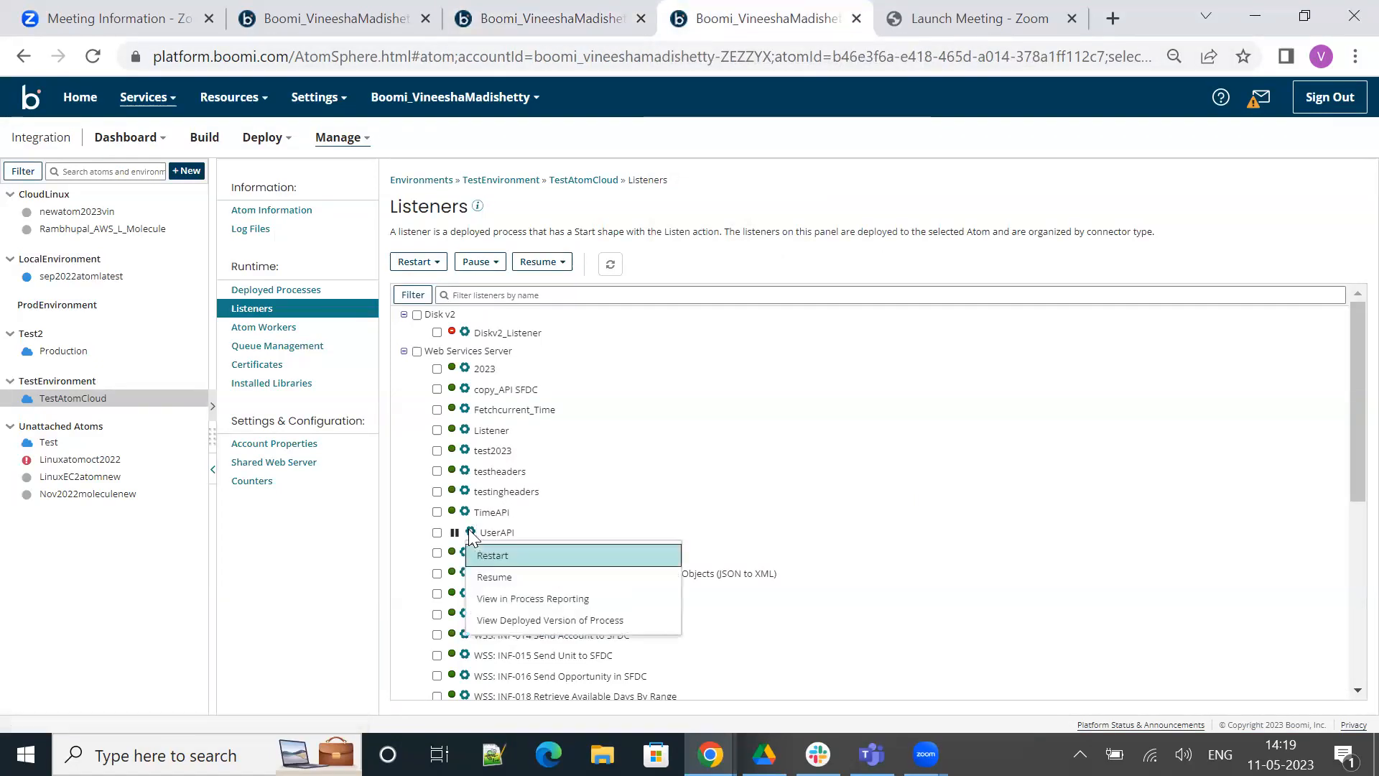
click(633, 620)
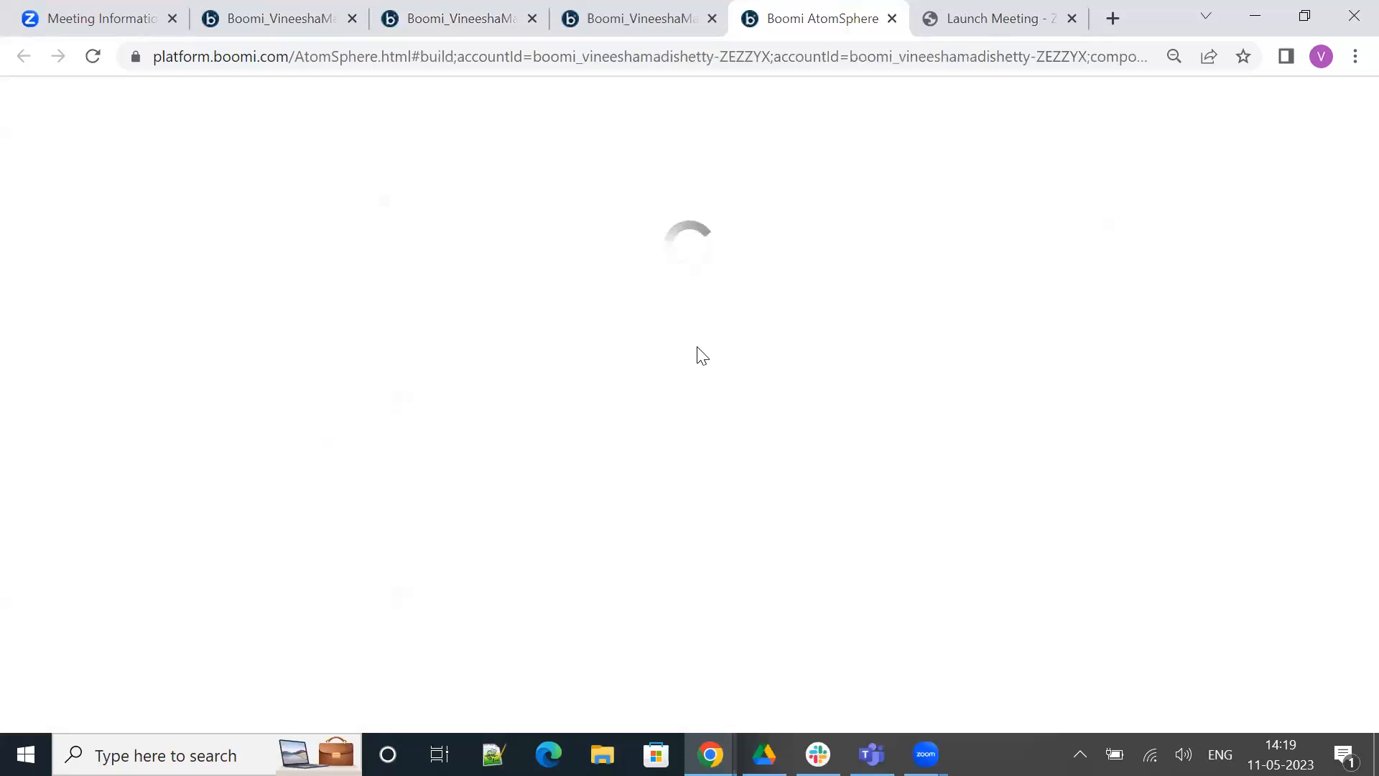
click(656, 10)
click(453, 10)
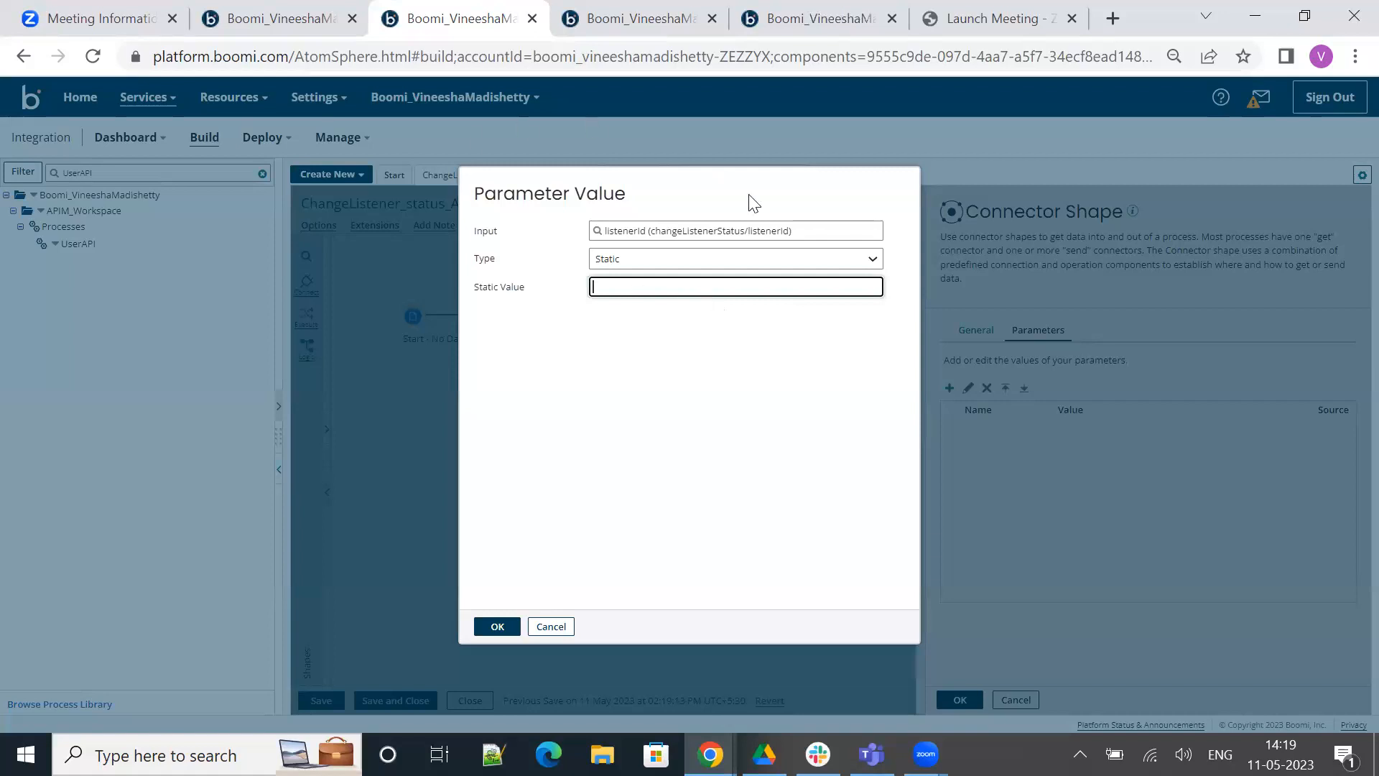
click(787, 30)
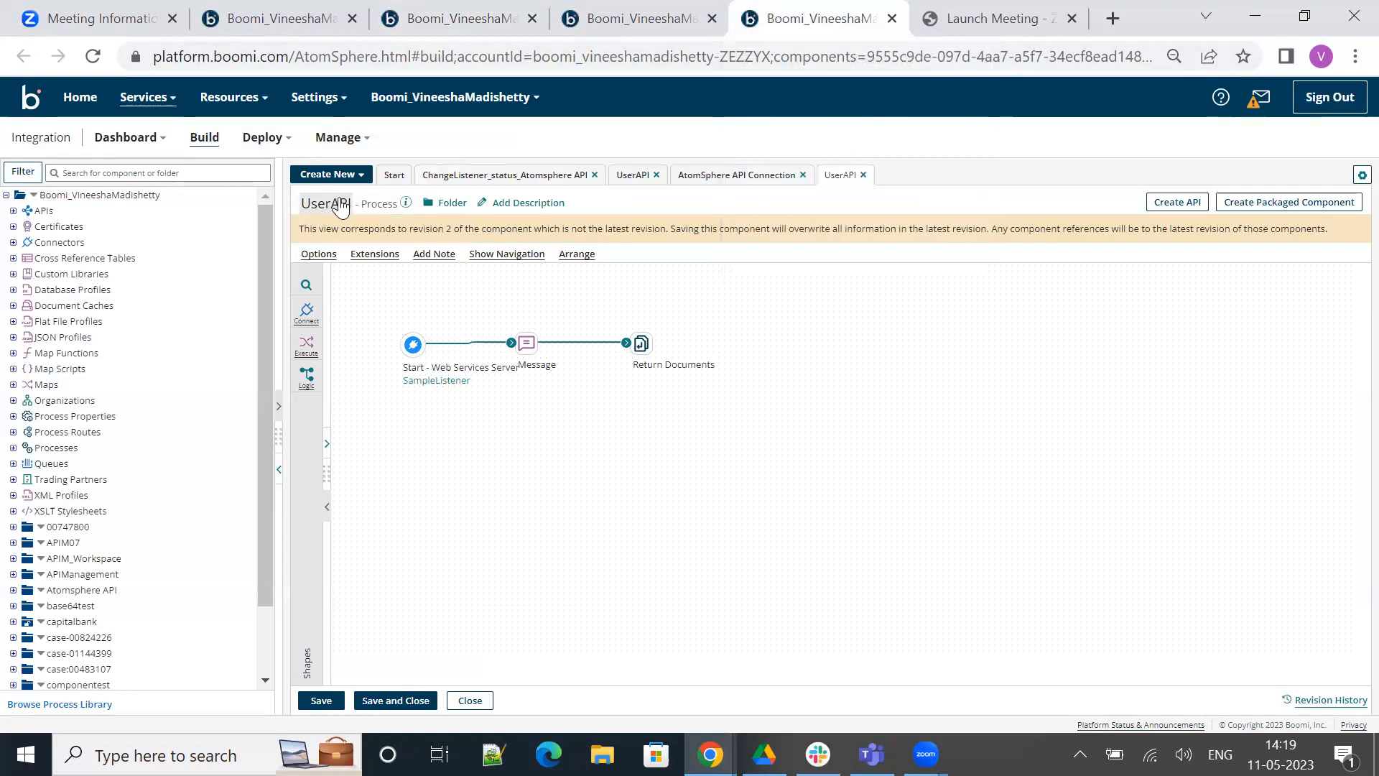
Copy the UserAPI process's component ID from its revision history and set it as the listenerId parameter's static value
click(1307, 702)
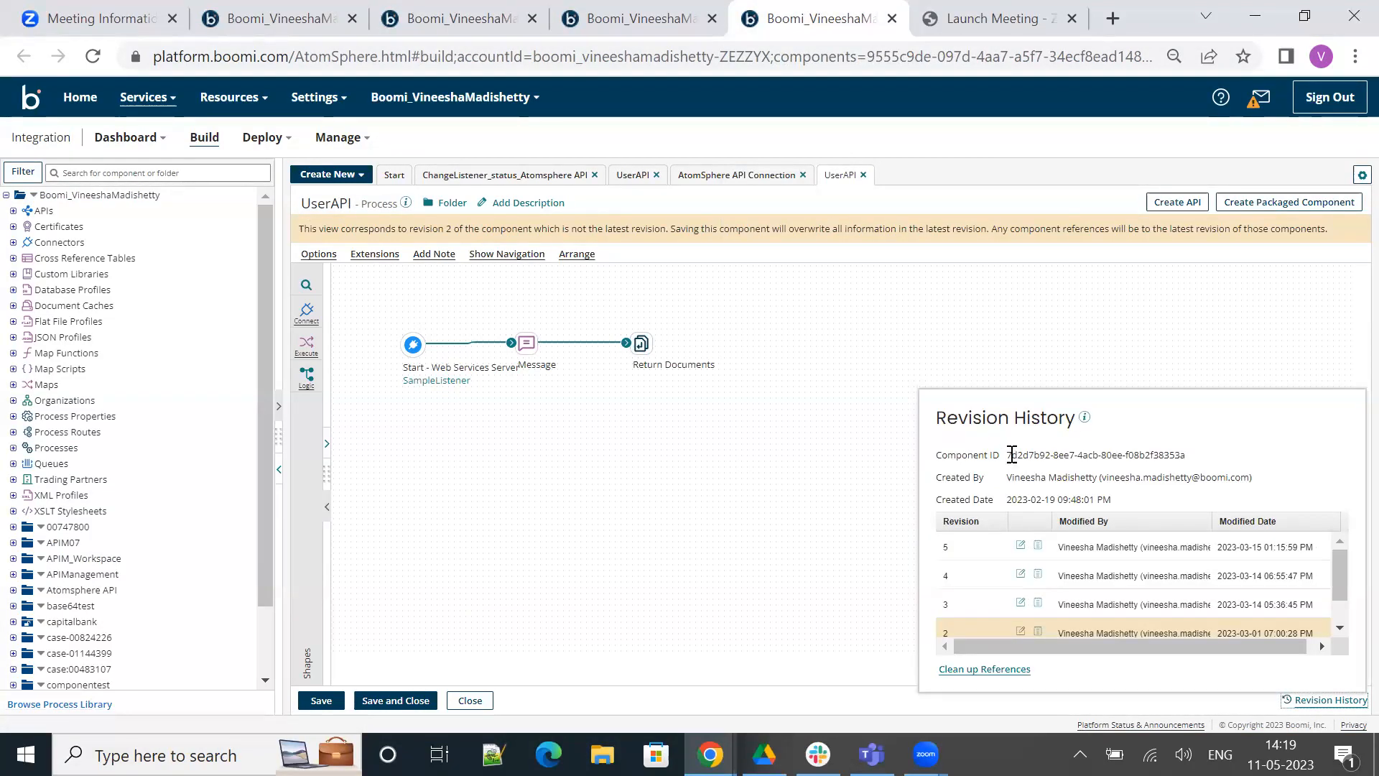
drag(1007, 455, 1212, 460)
key(ctrl+c)
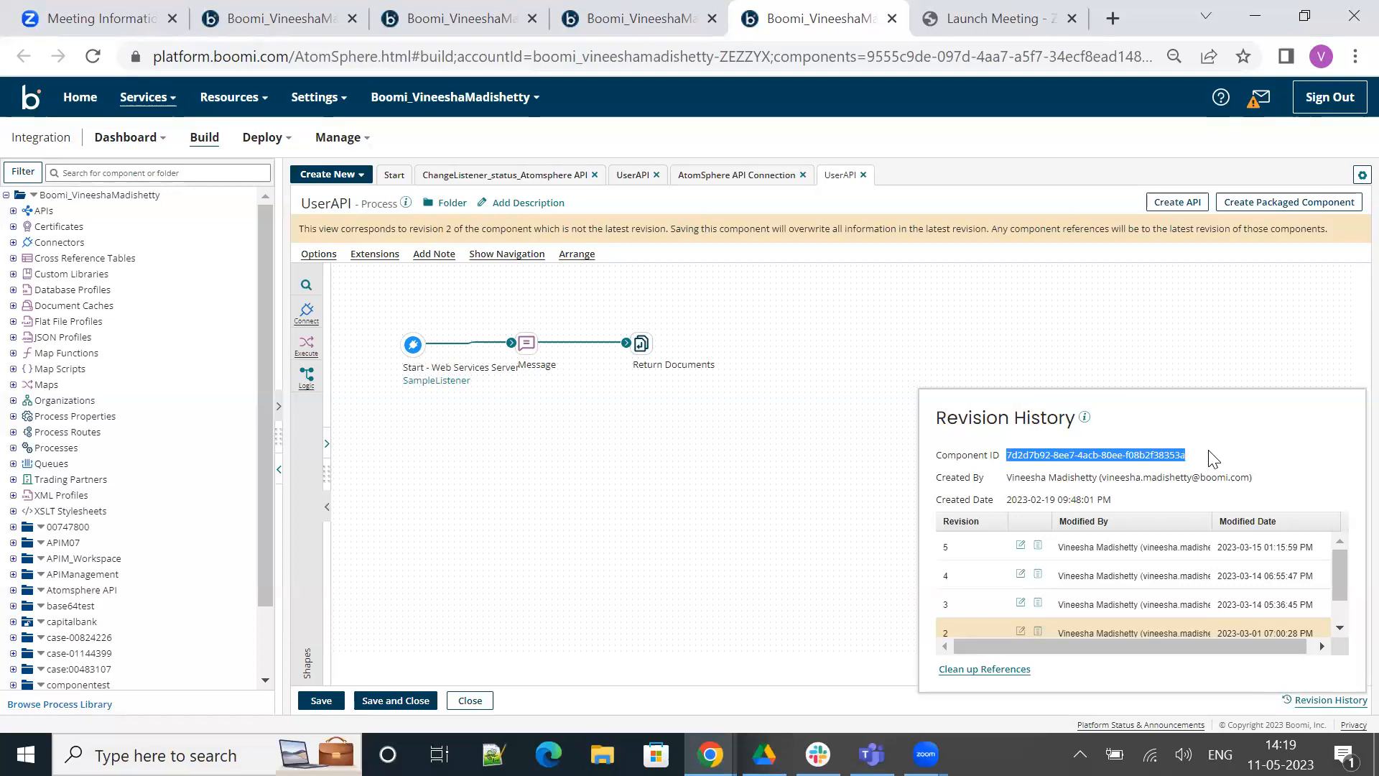
click(452, 23)
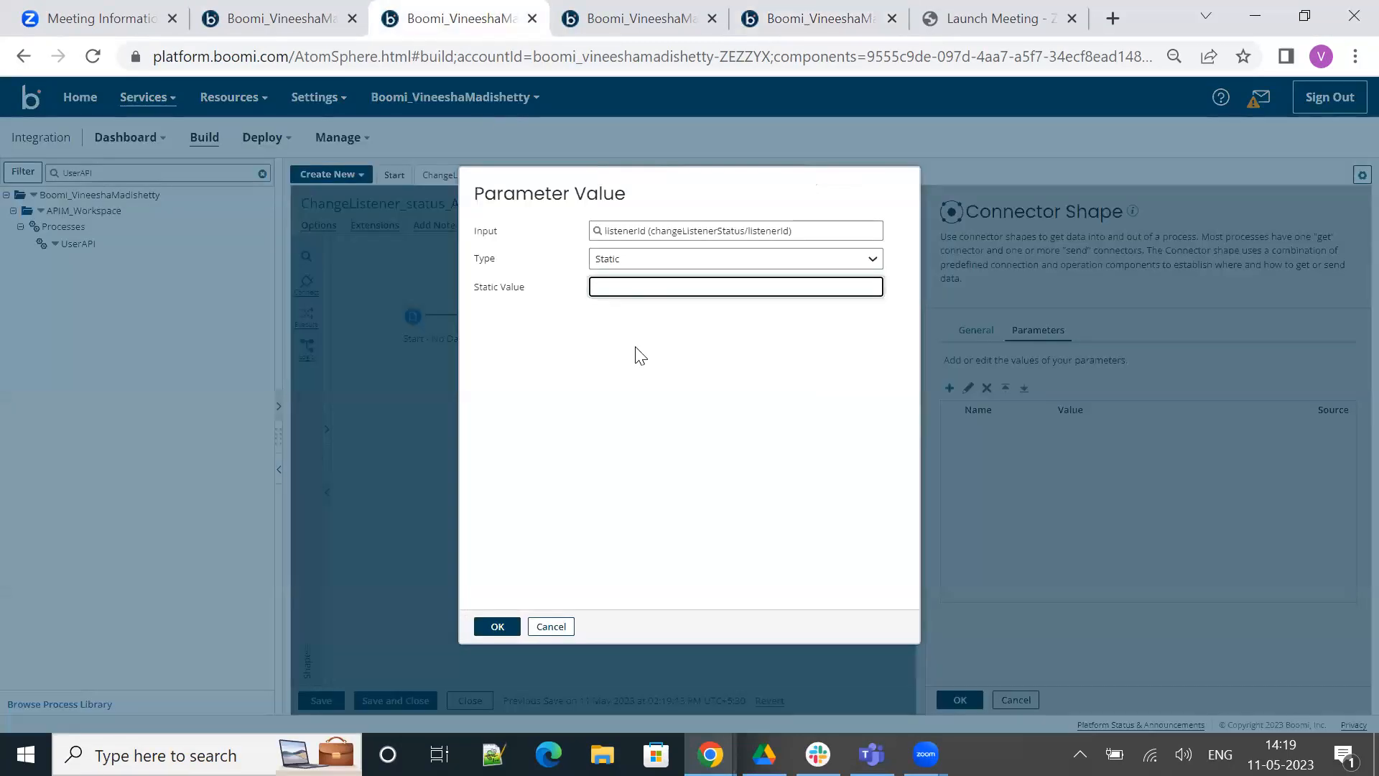
key(ctrl+v)
click(497, 627)
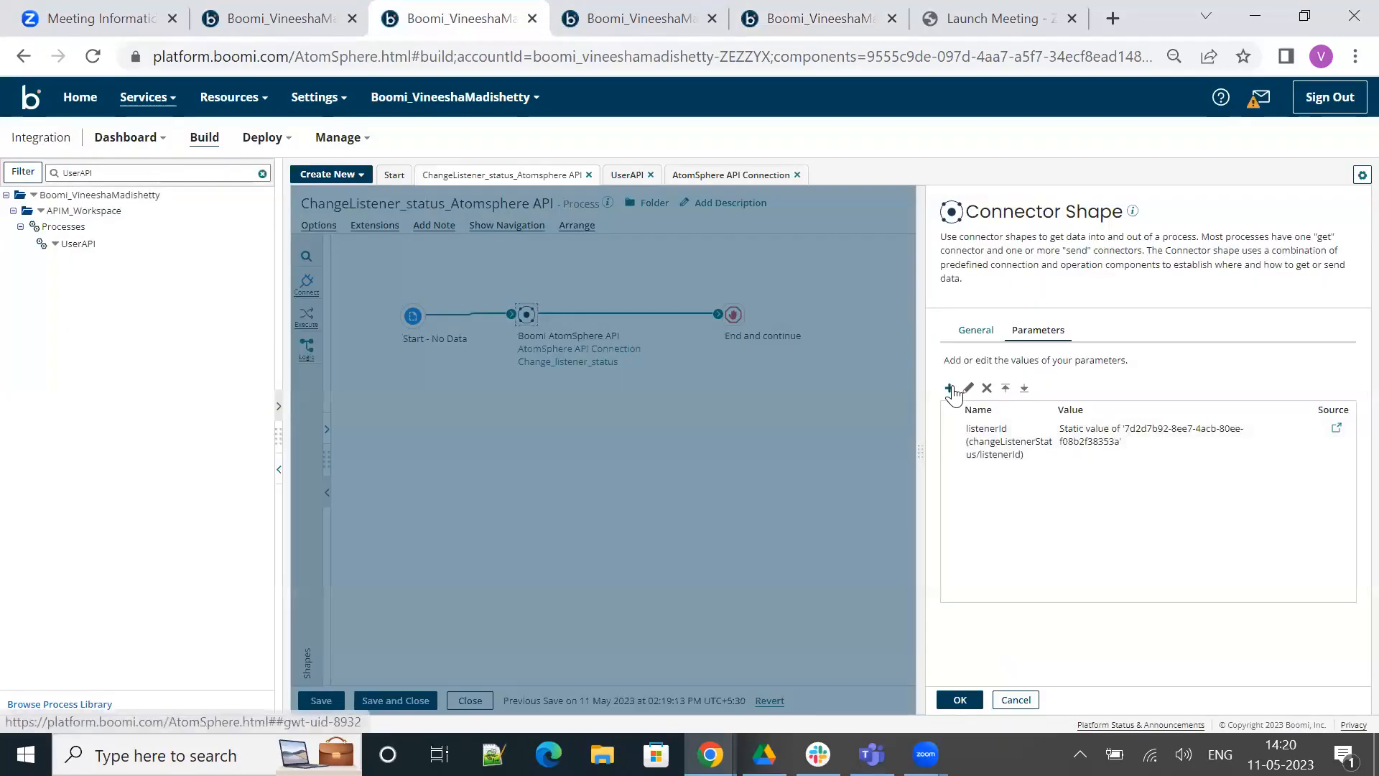
Add another static parameter to the connector shape with containerId as its input
click(949, 388)
click(629, 231)
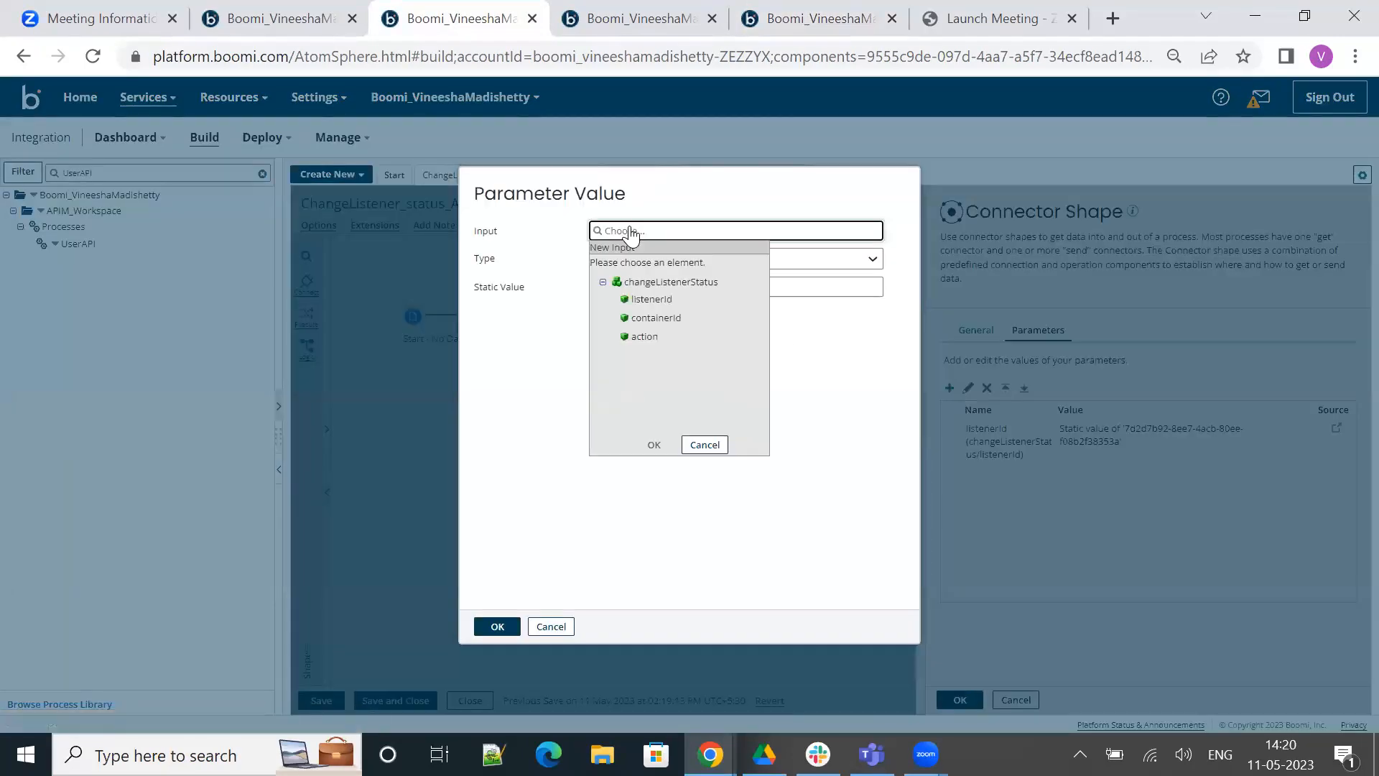
click(665, 317)
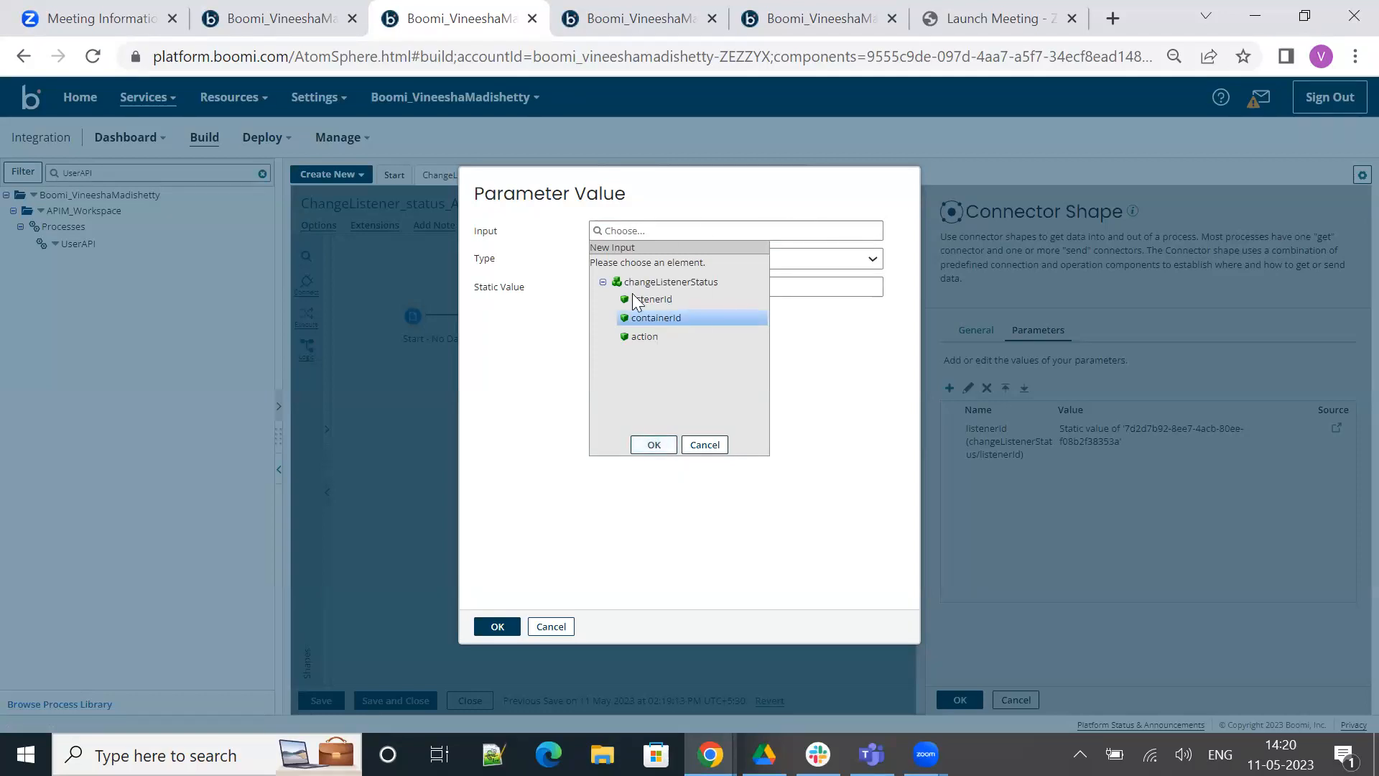
click(653, 445)
Copy the Atom ID from TestAtomCloud's atom information and set it as the containerId parameter's static value
click(773, 8)
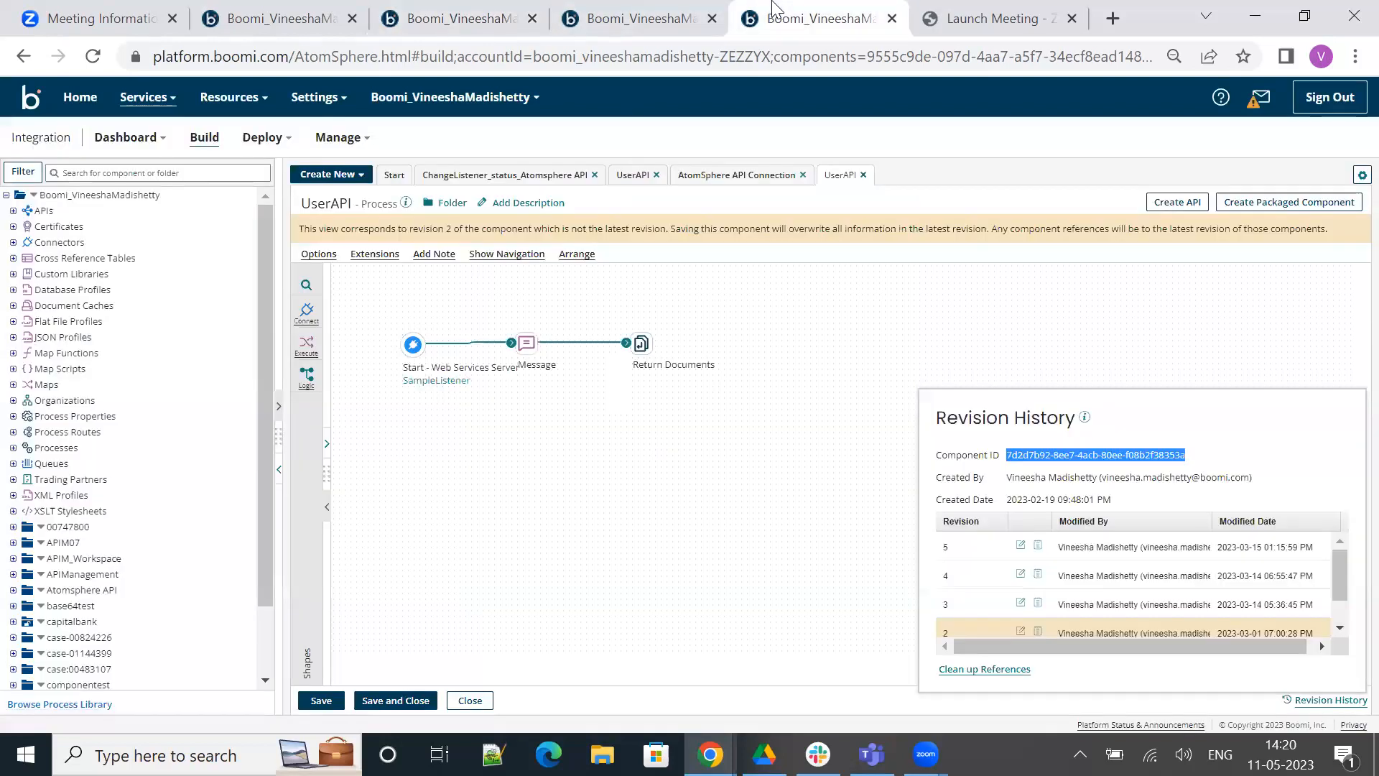
click(626, 7)
click(72, 398)
click(302, 211)
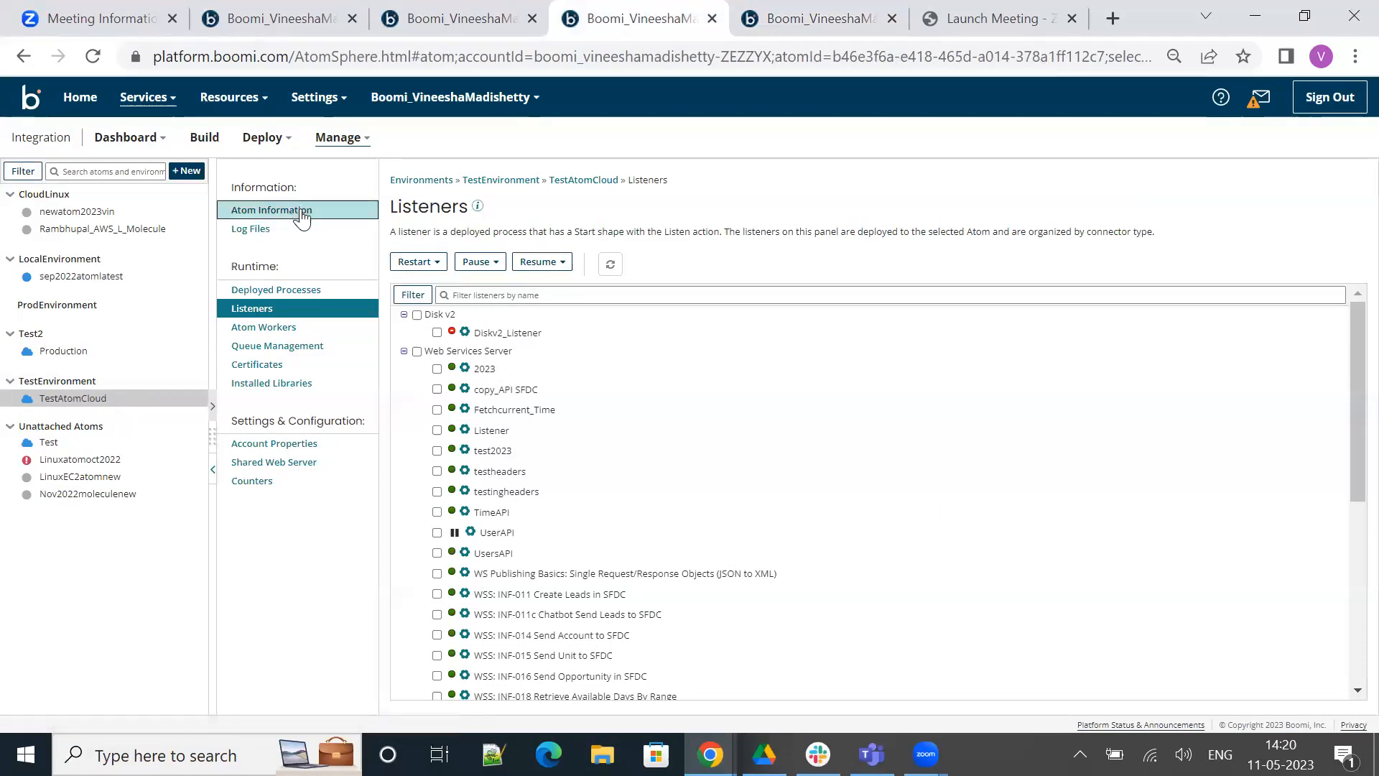
drag(514, 271, 695, 276)
key(ctrl+c)
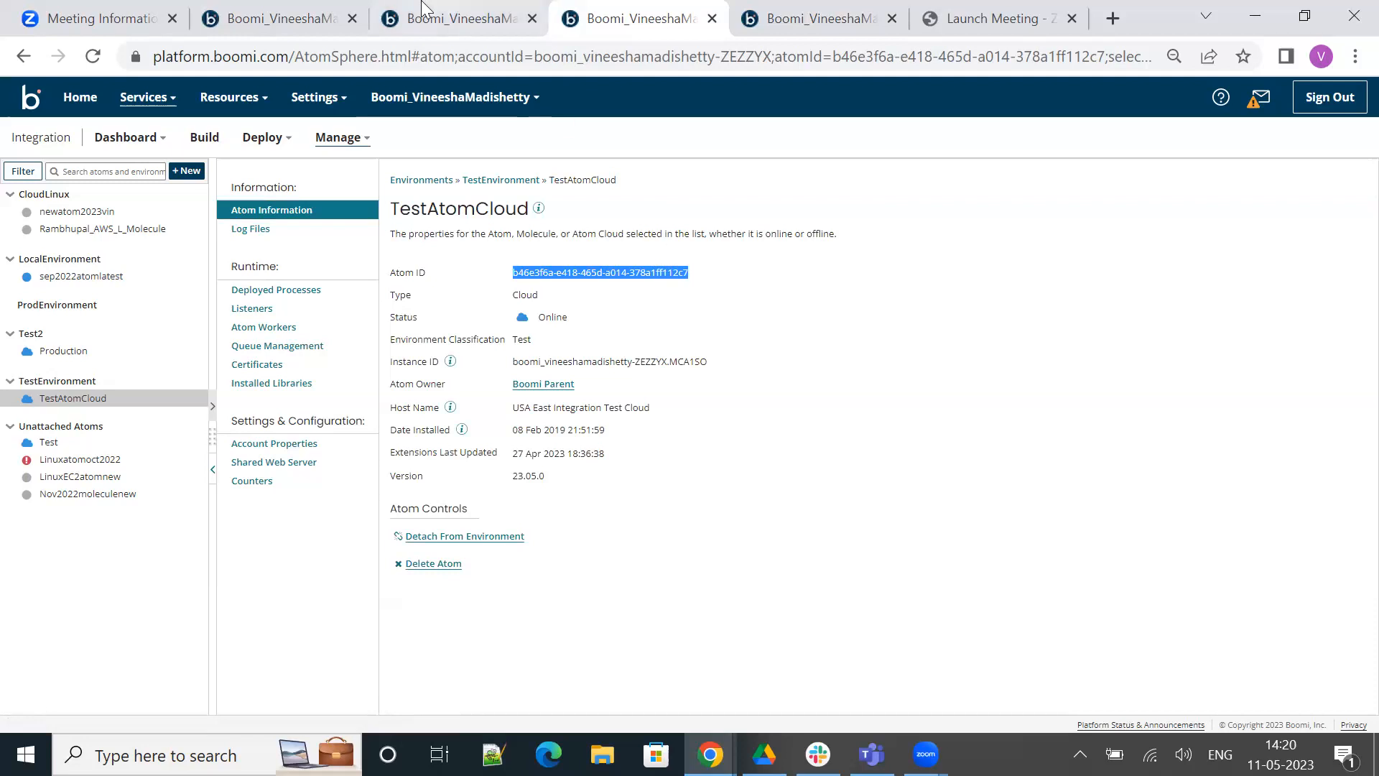
click(438, 20)
click(632, 288)
key(ctrl+v)
click(506, 629)
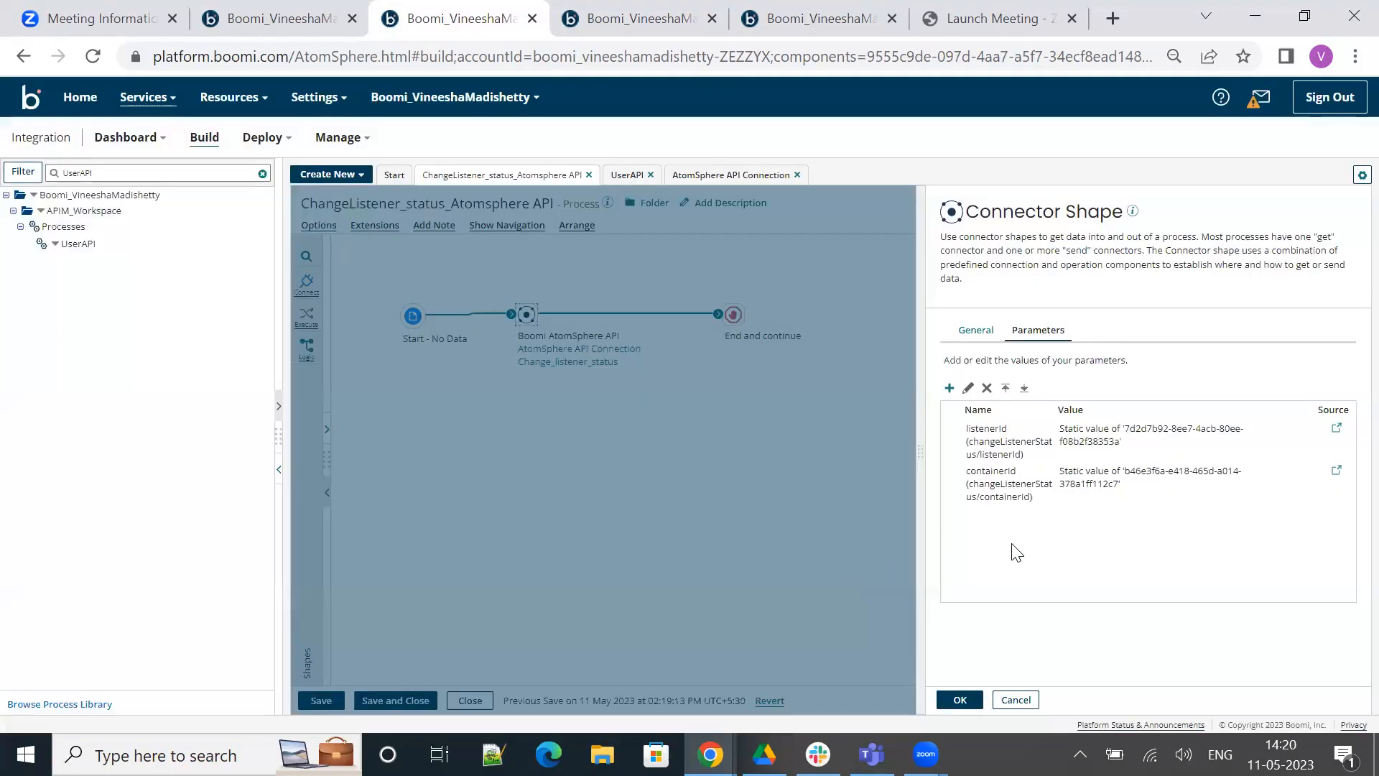
Add a third static parameter to the connector shape with action as its input
click(949, 388)
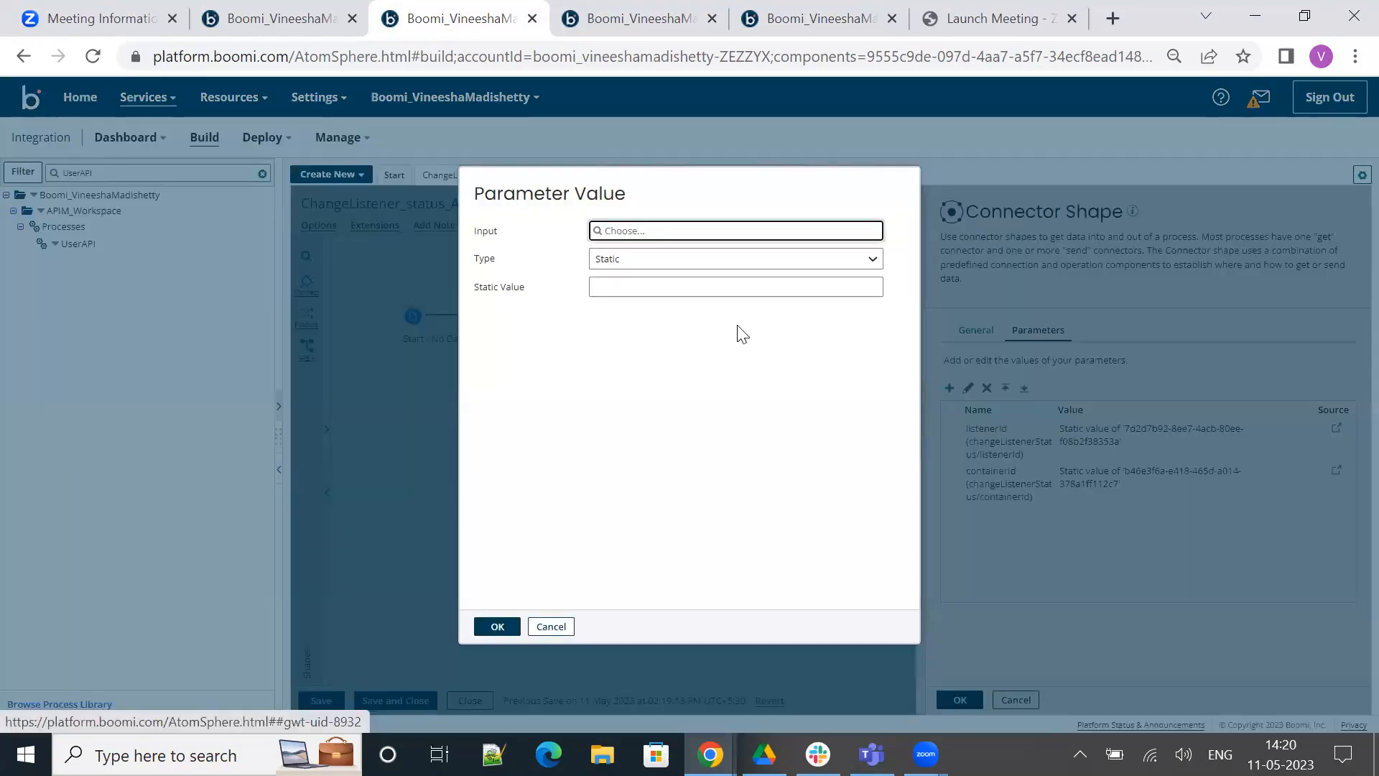
click(629, 231)
click(645, 337)
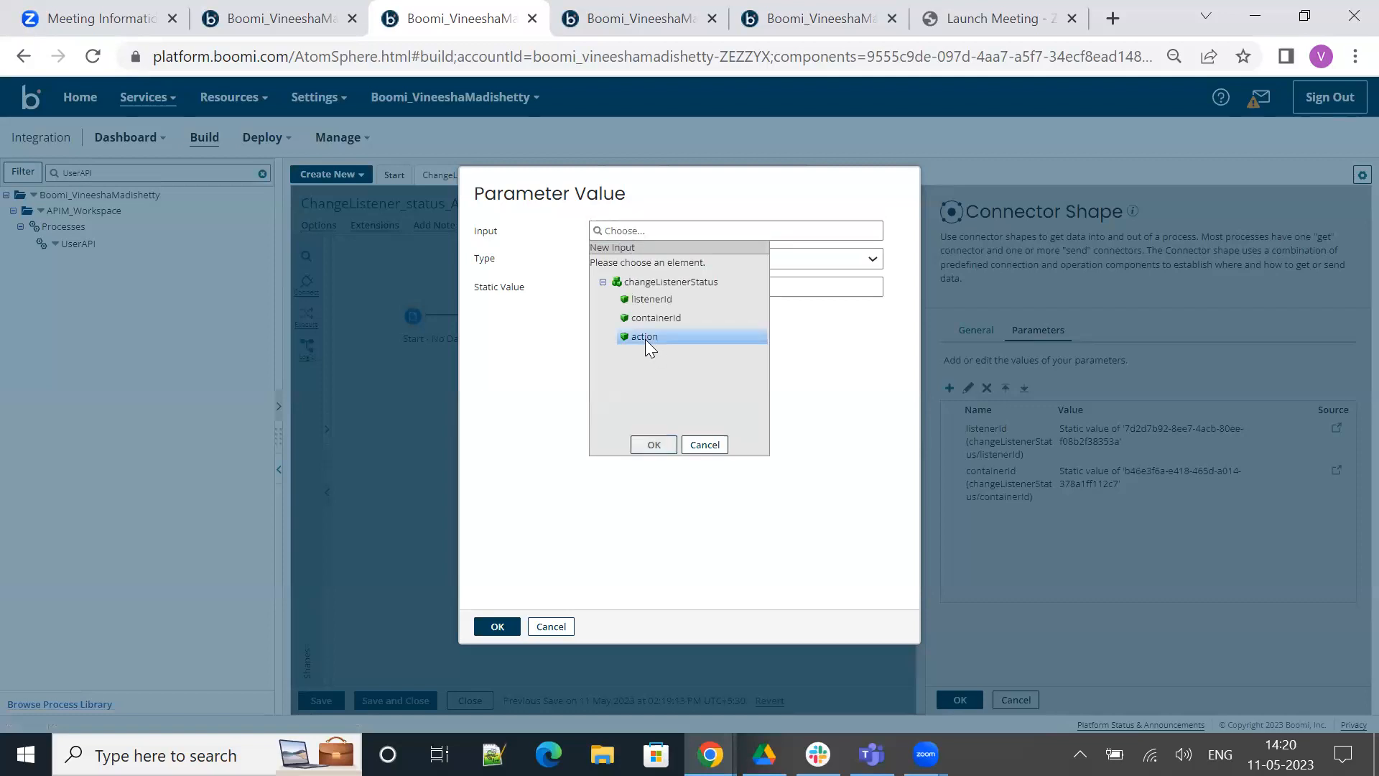
click(655, 445)
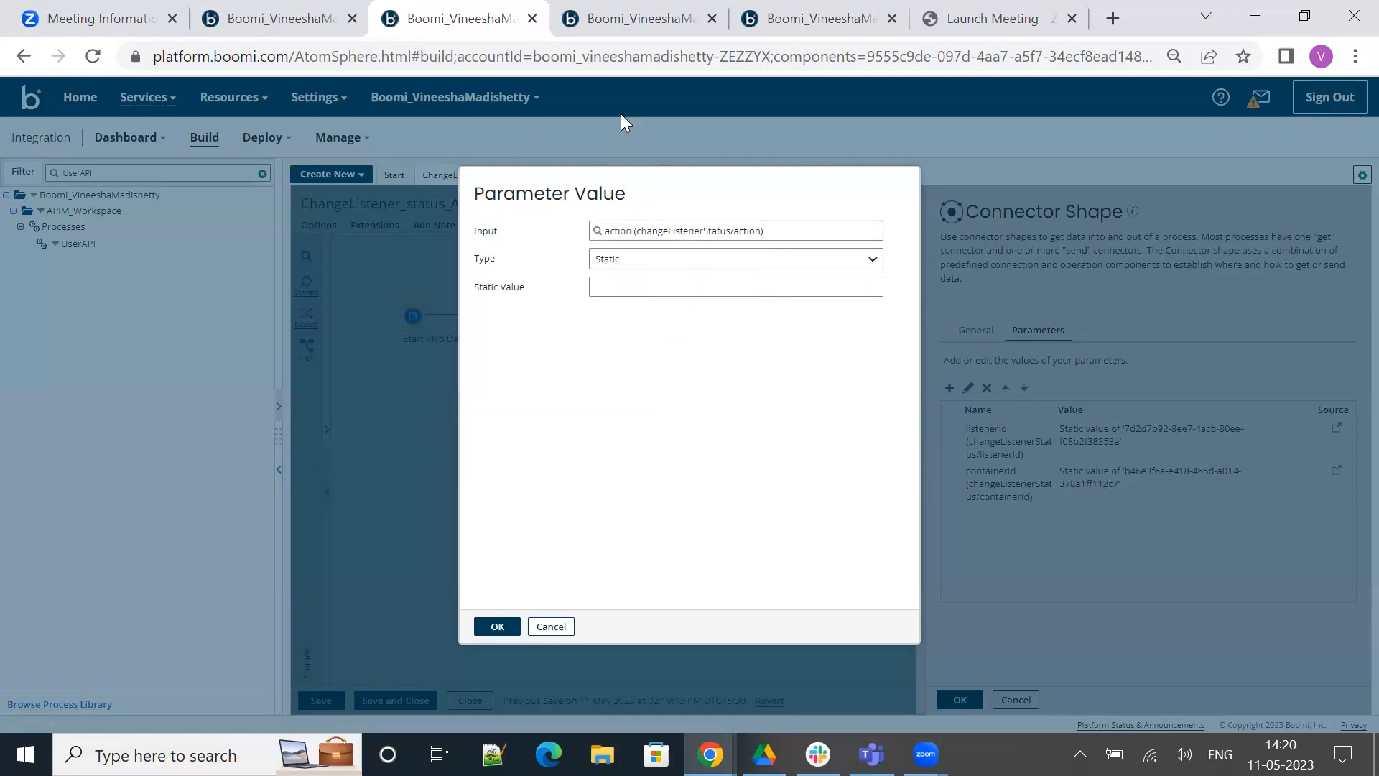
Check the UserAPI listener's current status in the TestAtomCloud listeners list
click(650, 16)
click(801, 14)
click(619, 14)
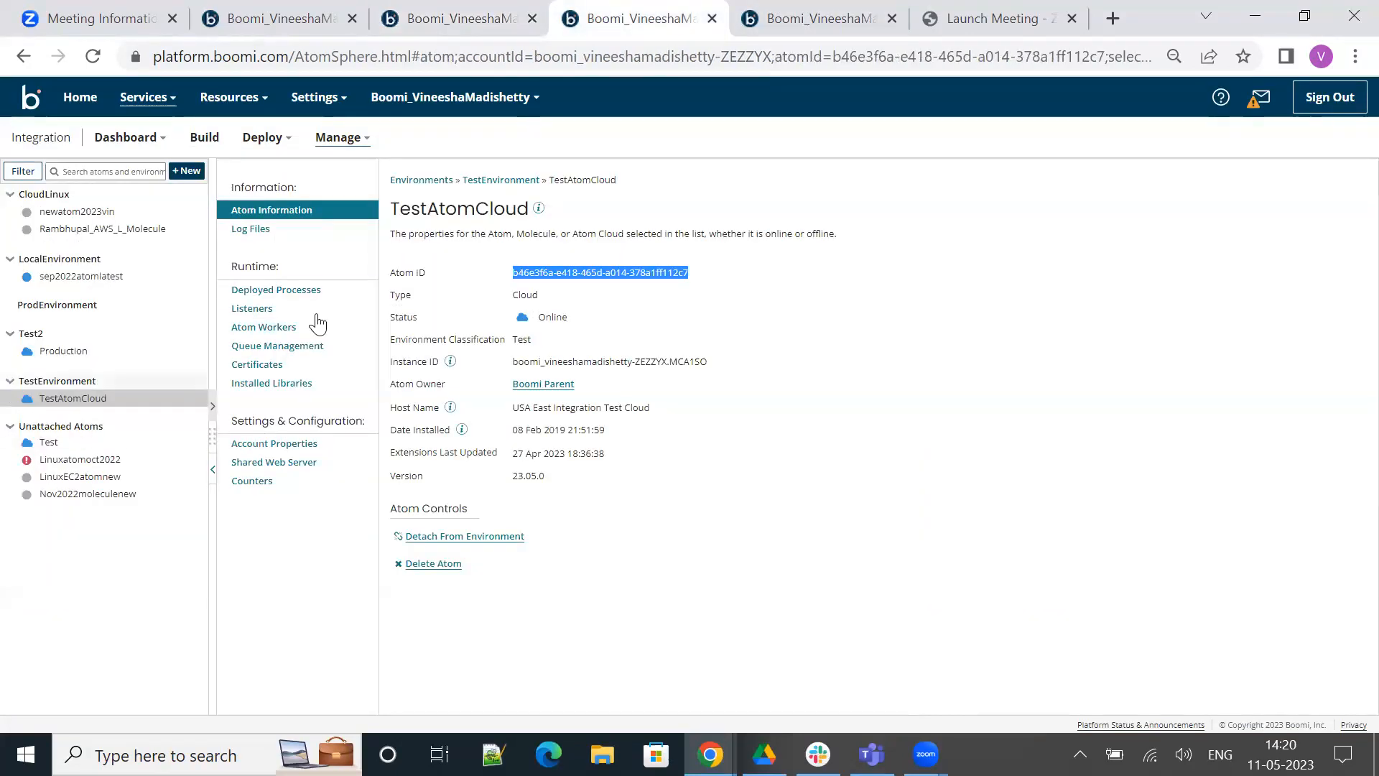
click(269, 309)
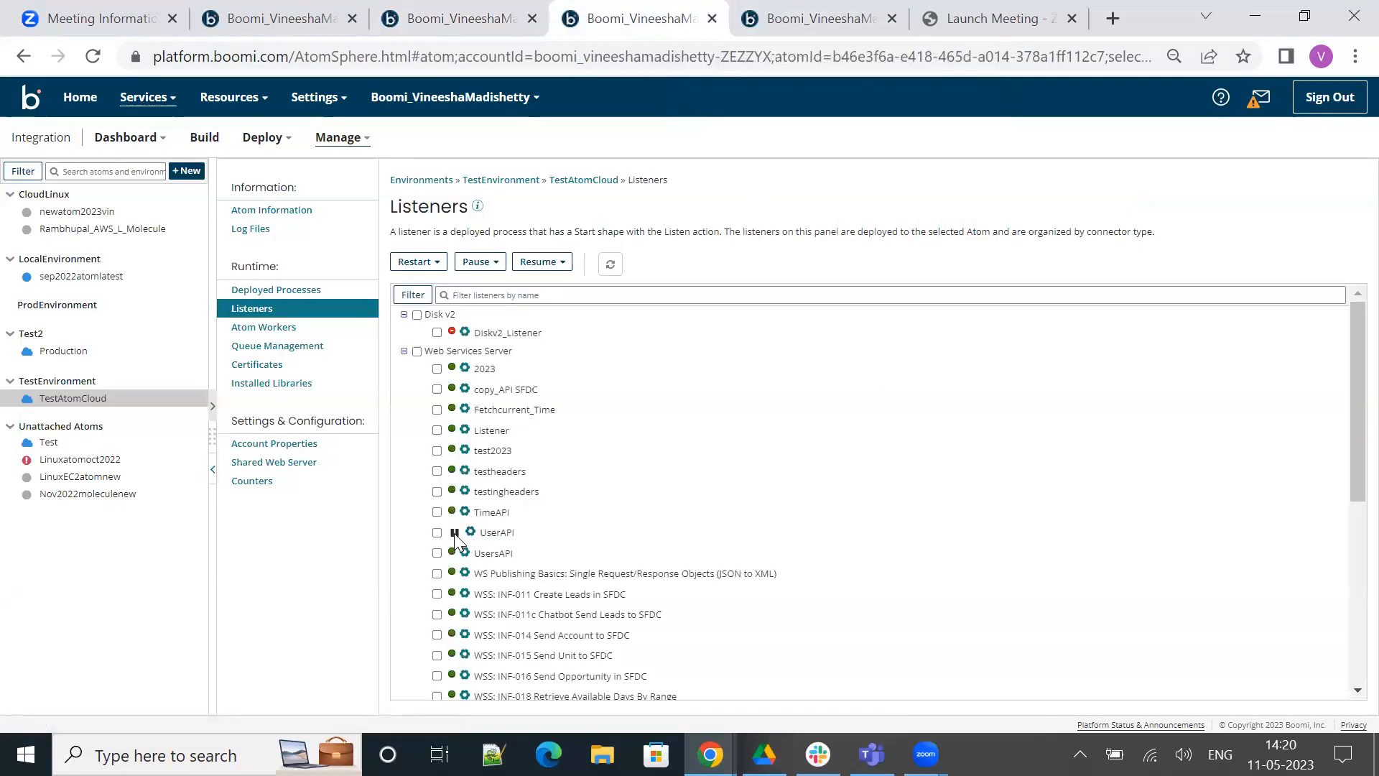
Set the action parameter's static value to resume and save the process with the applied connector parameters
click(467, 7)
click(650, 288)
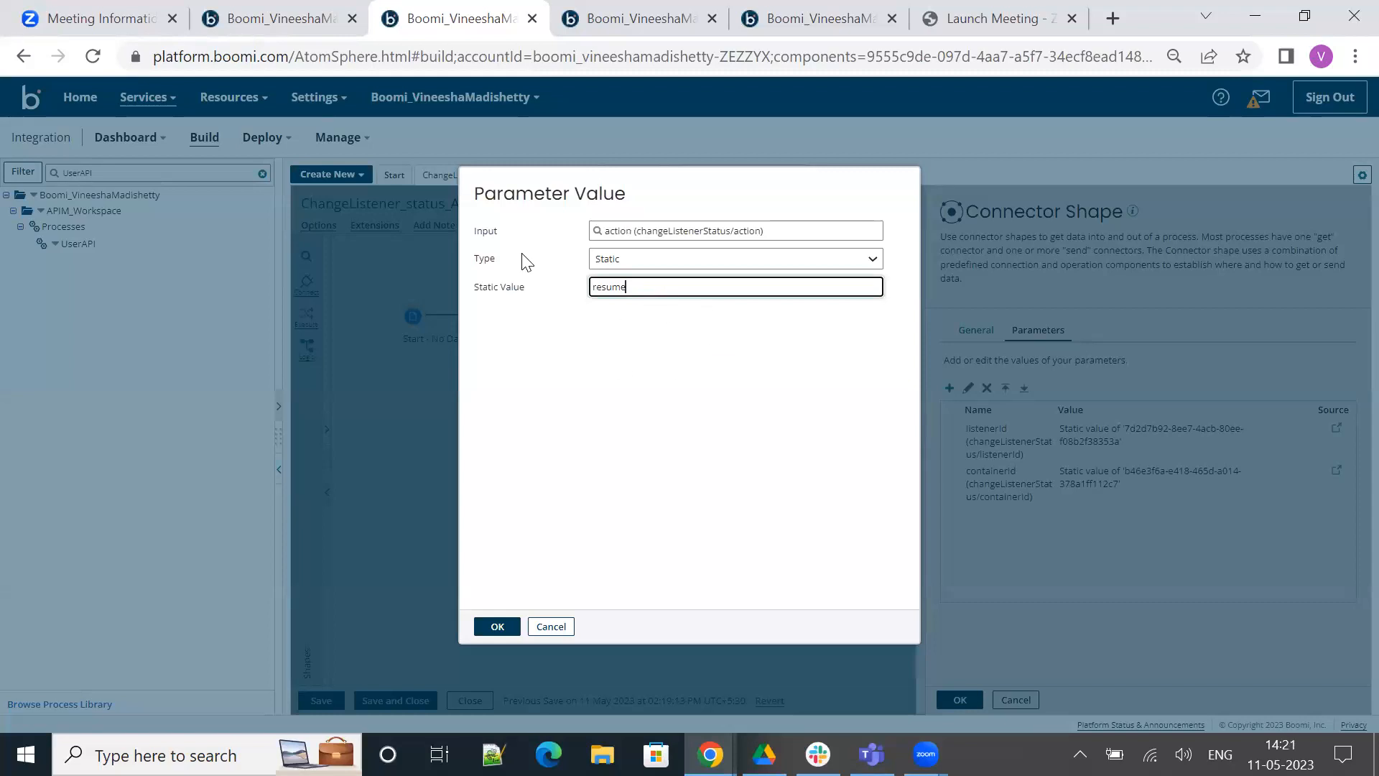
click(506, 627)
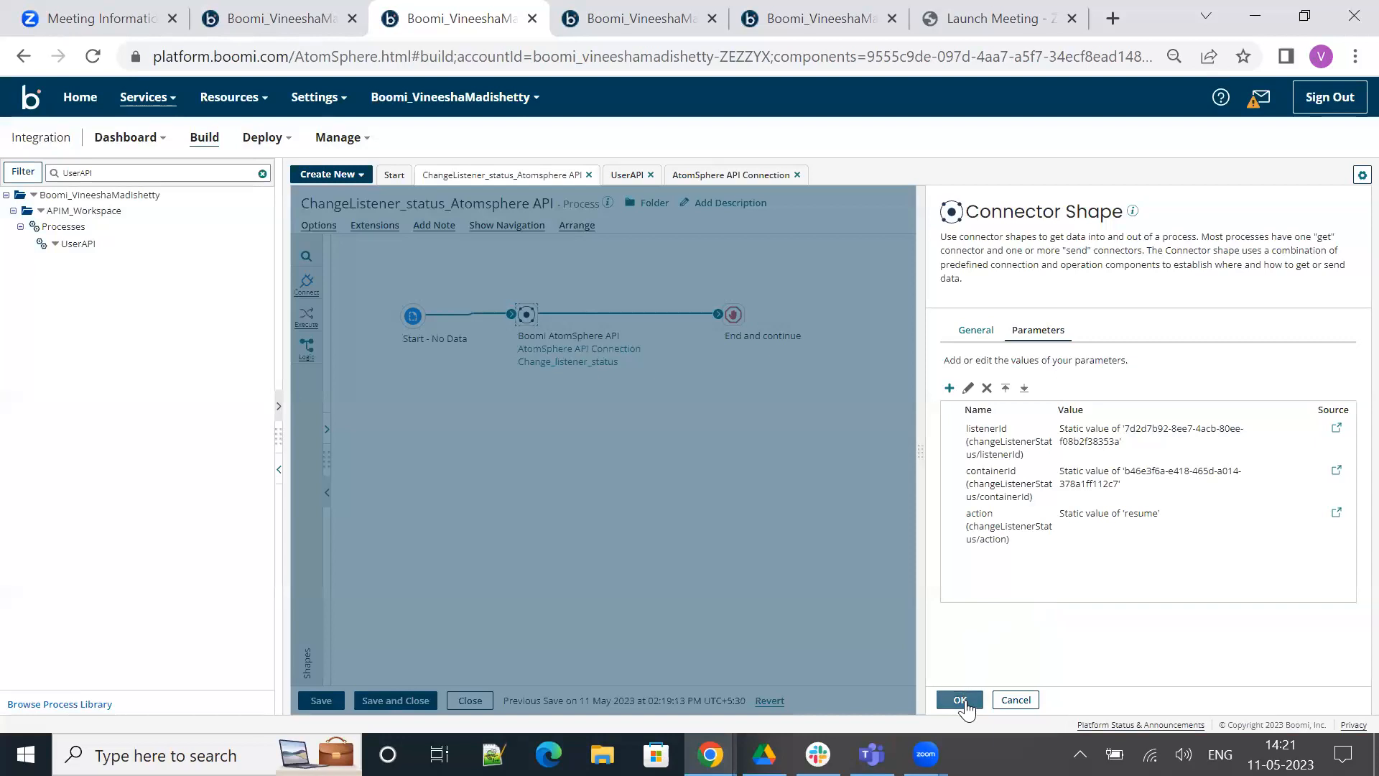
click(962, 700)
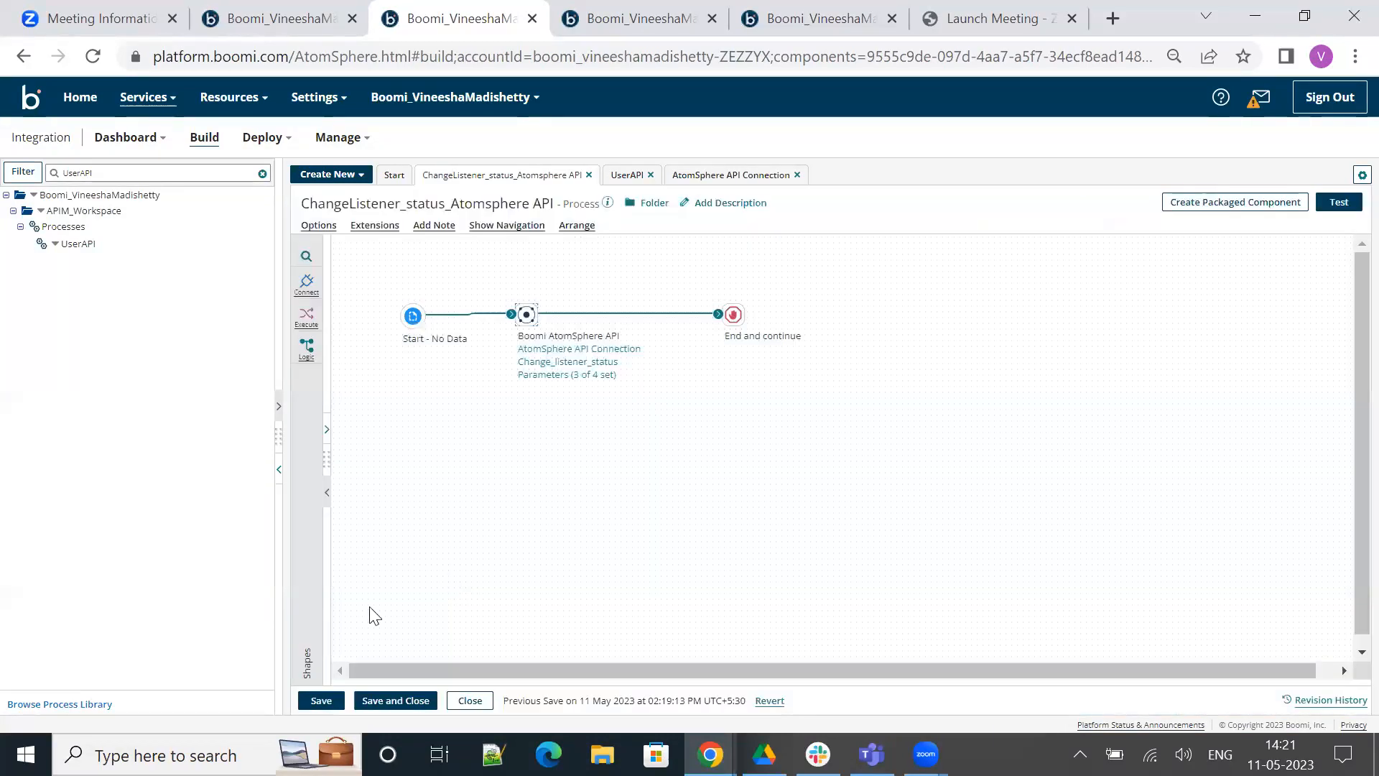
click(322, 700)
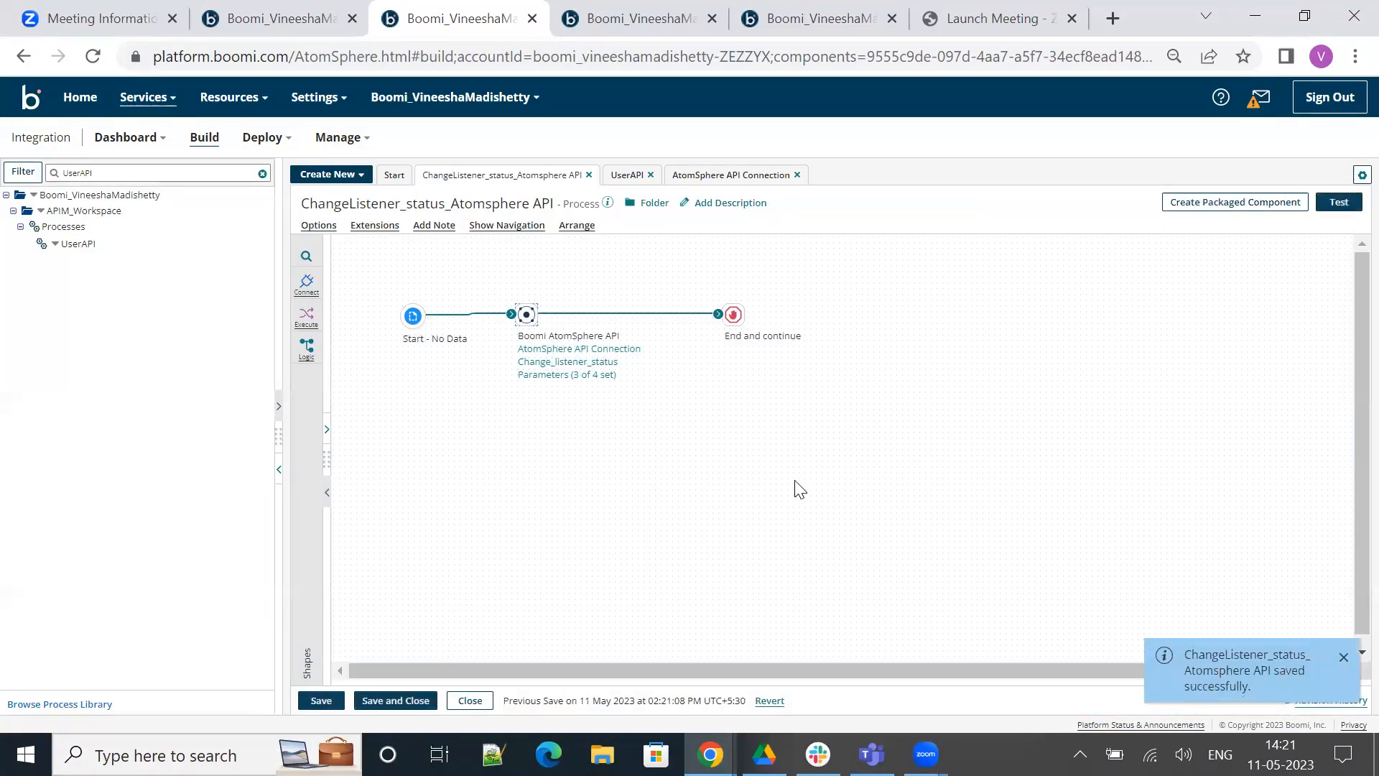
Run a test of the ChangeListener_status_Atomsphere API process and enlarge the test results area
click(1337, 204)
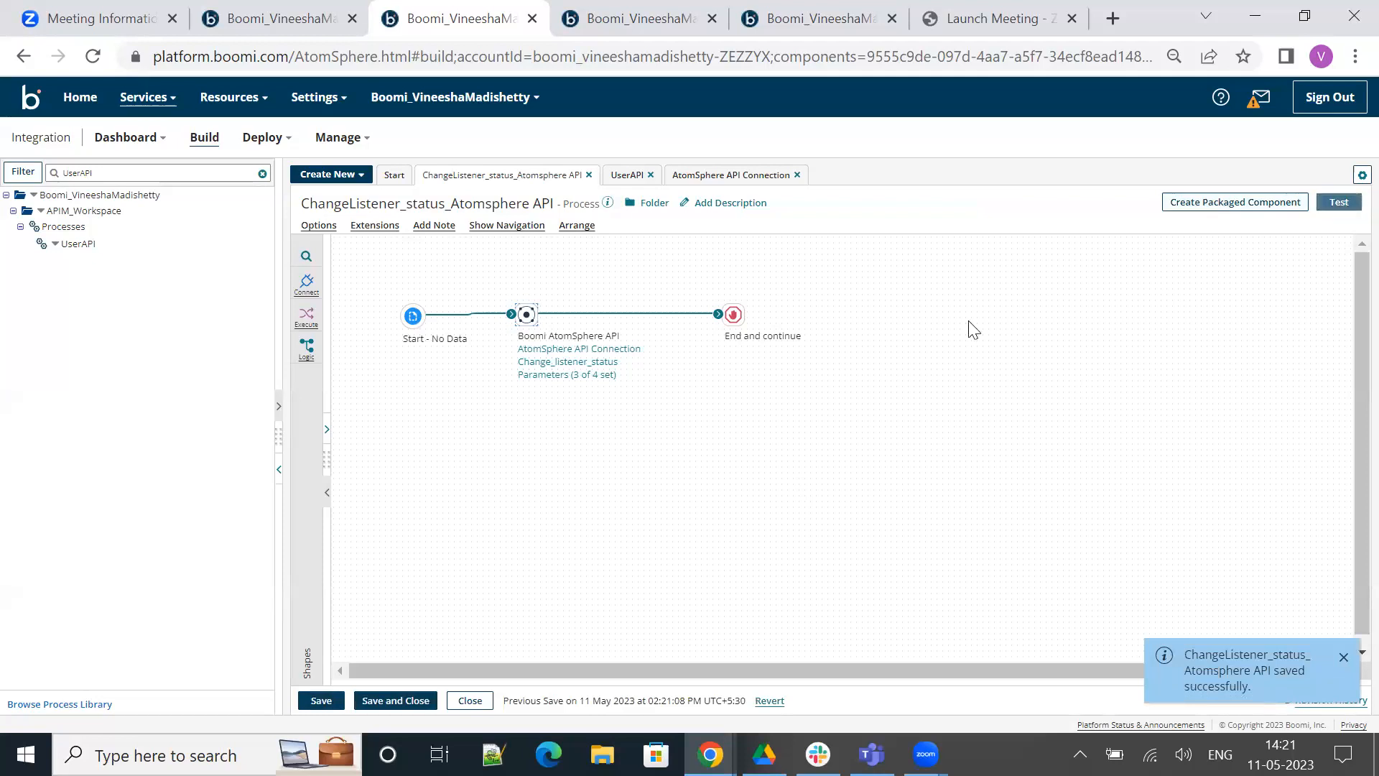
click(415, 282)
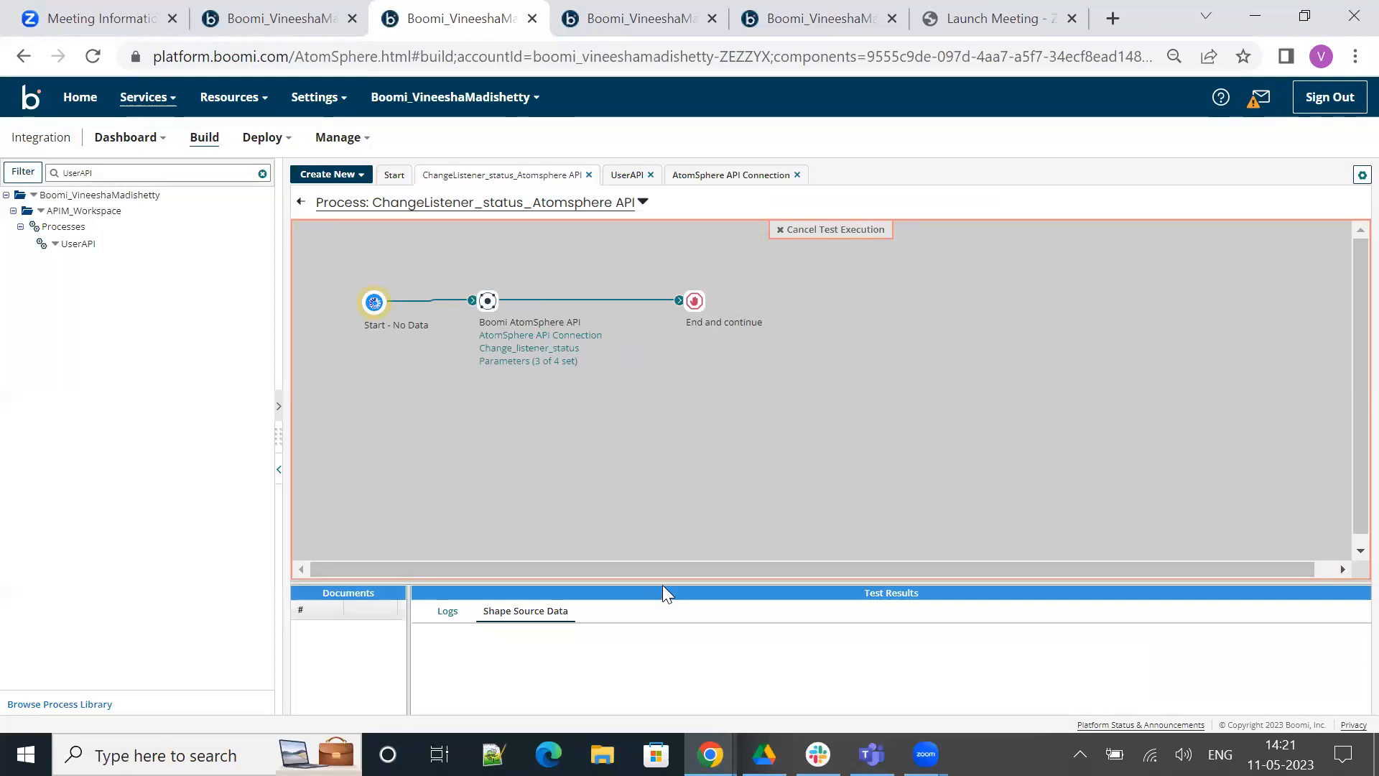
drag(660, 583, 644, 523)
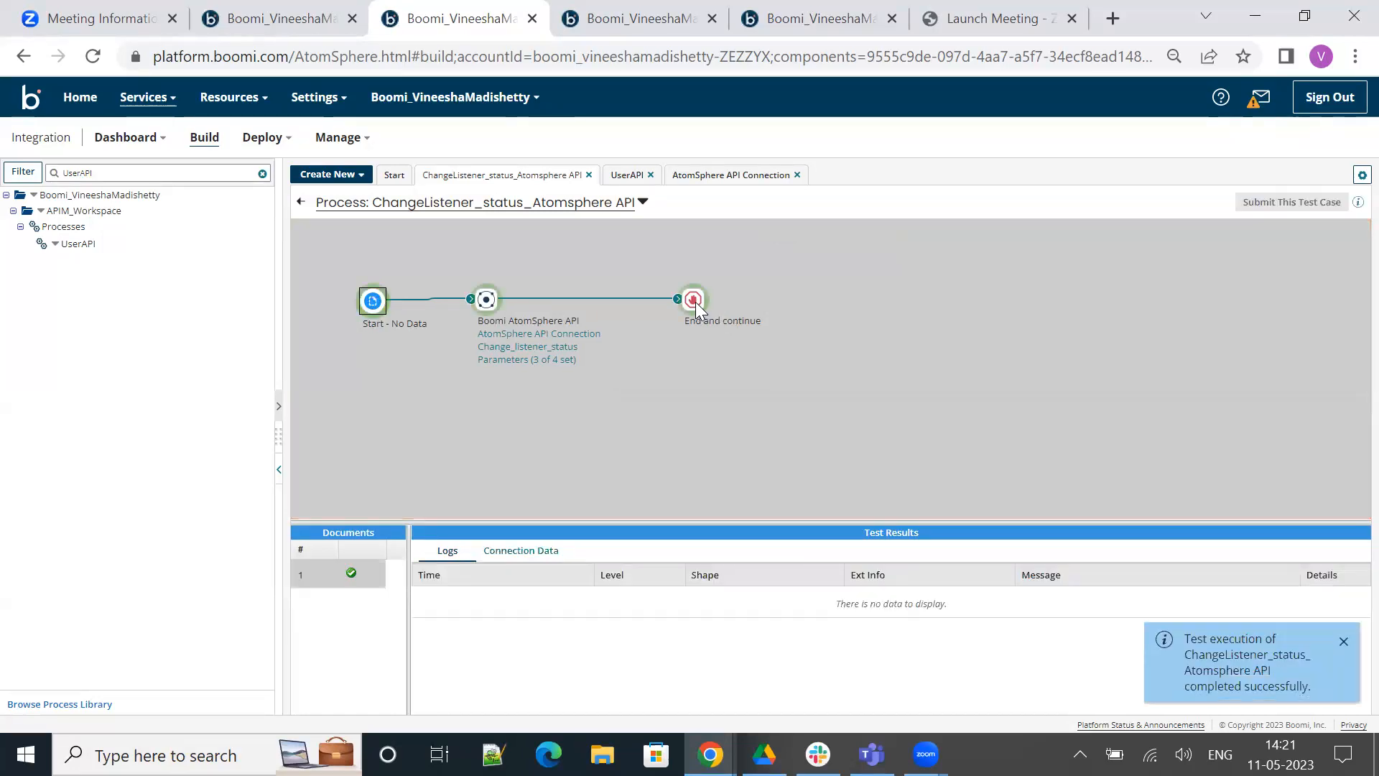
View the source document that reached the End and continue shape in the test, and close the document viewer
click(528, 555)
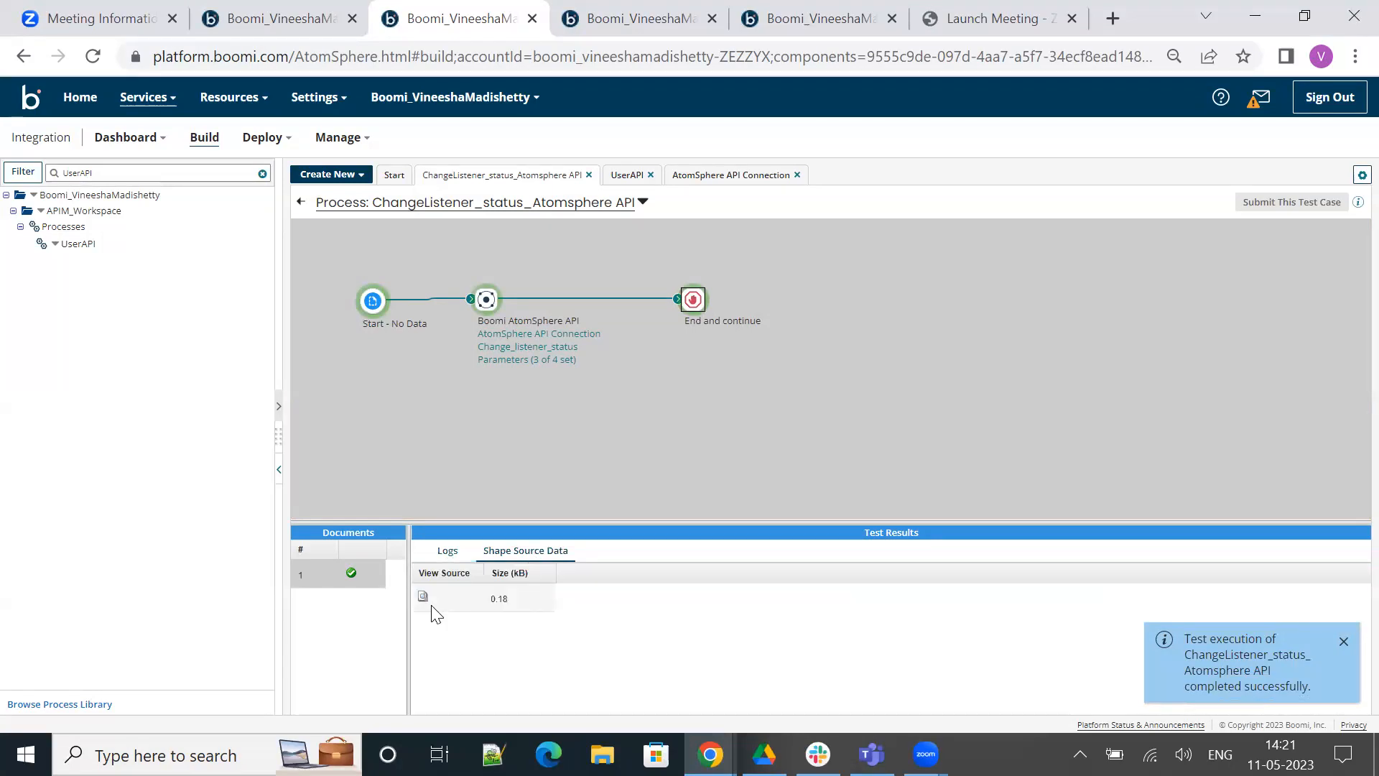
click(423, 597)
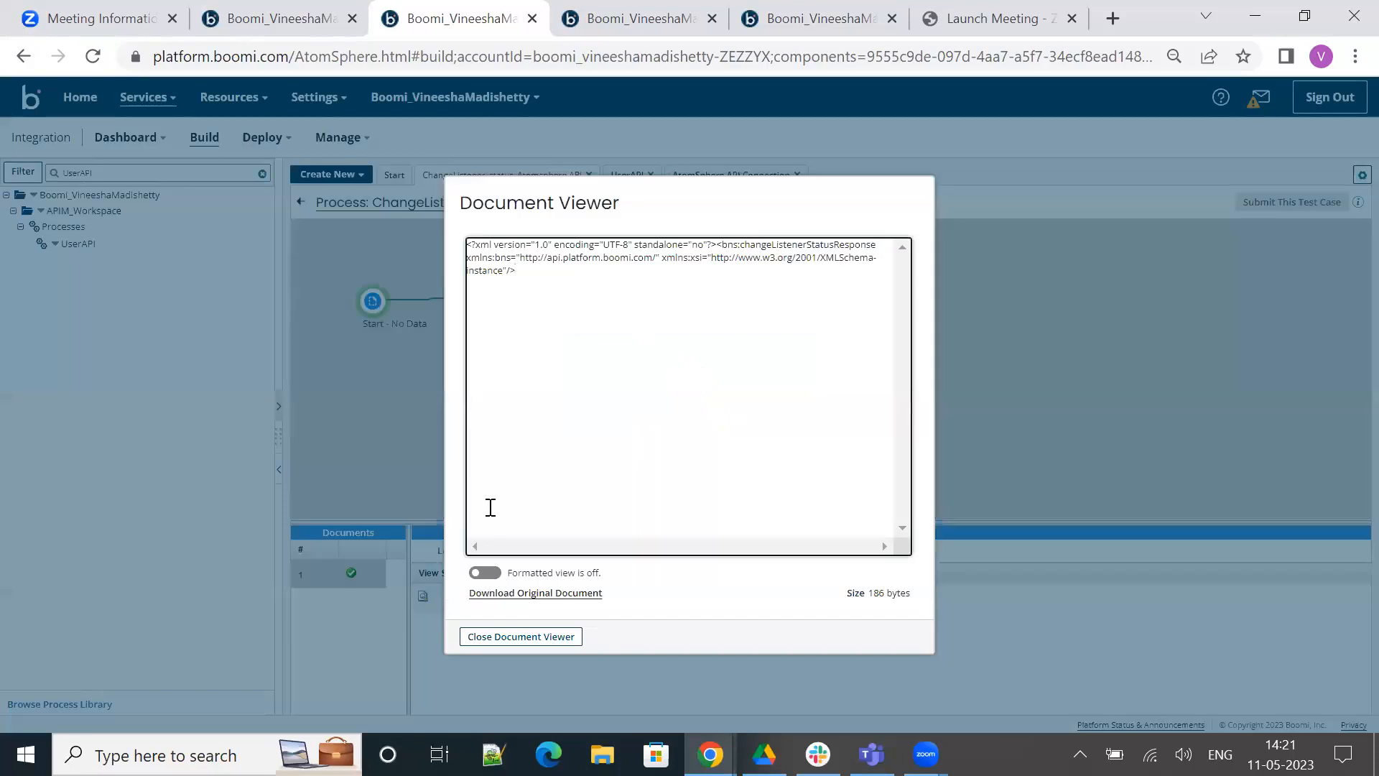
click(485, 572)
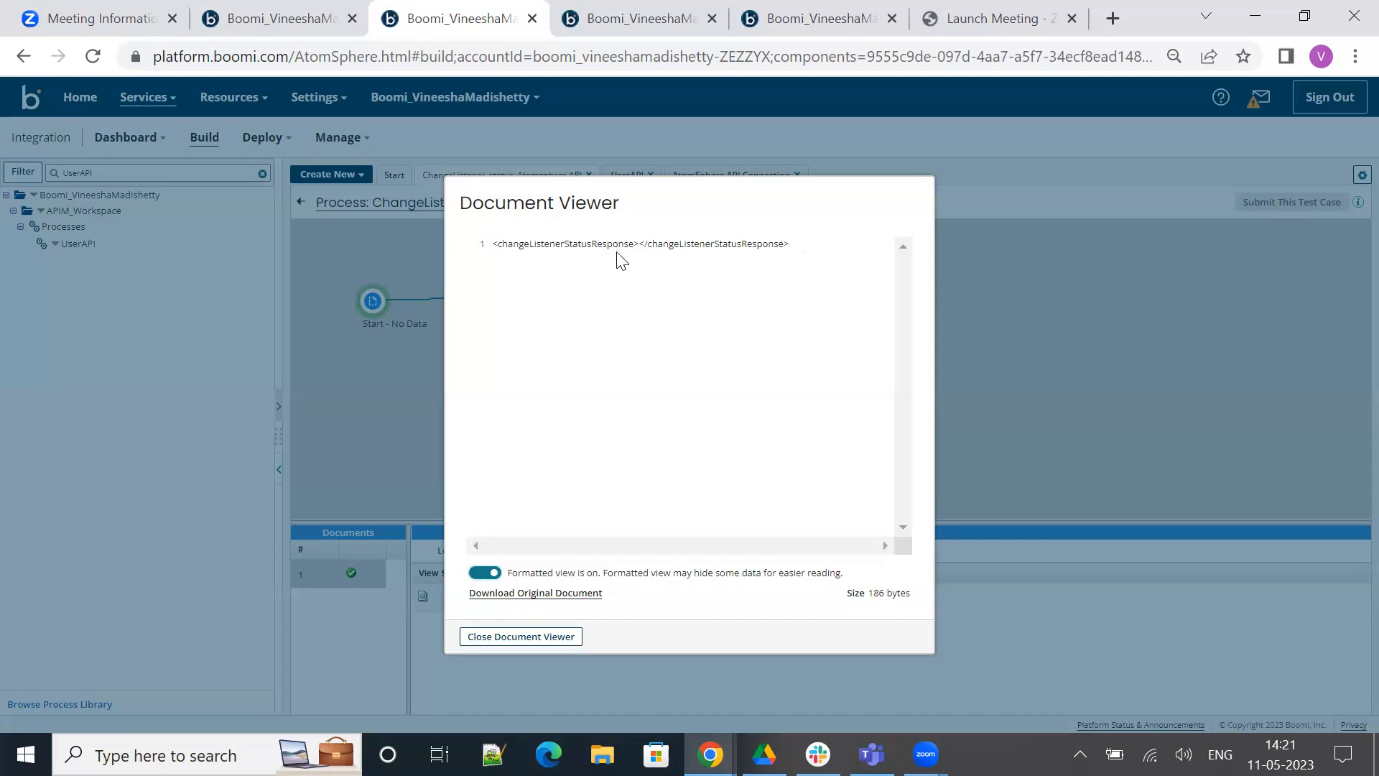
drag(619, 248, 619, 244)
click(604, 318)
click(520, 637)
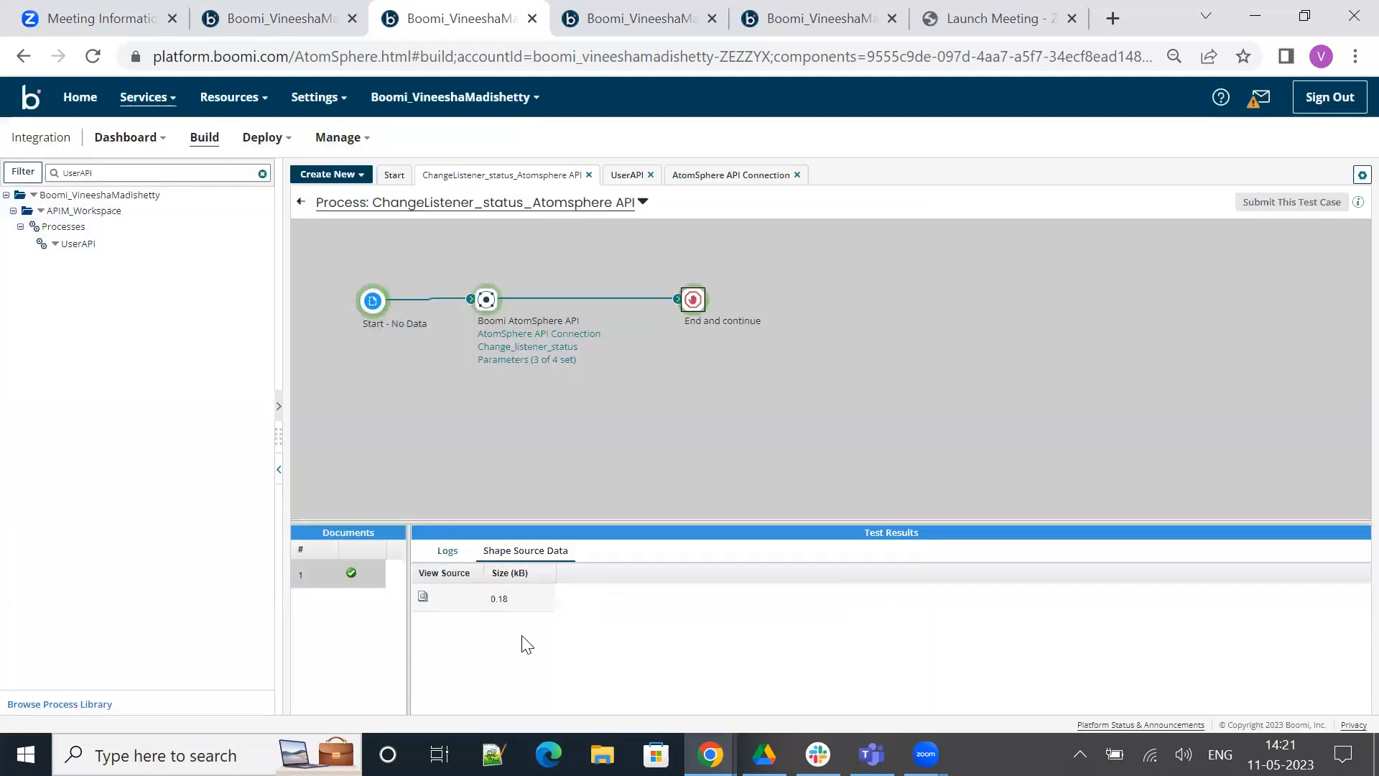
Refresh the TestAtomCloud listeners list and check the UserAPI listener's status
click(626, 26)
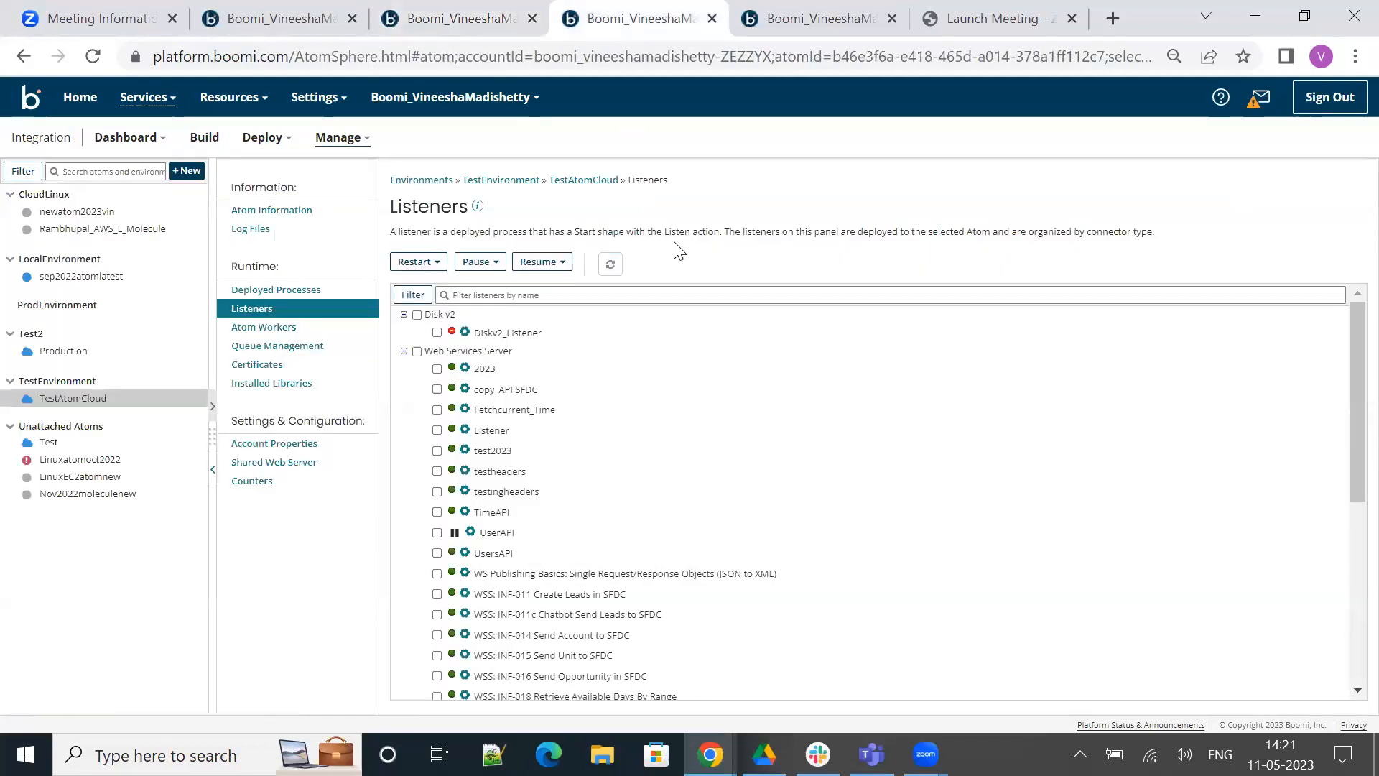
click(611, 265)
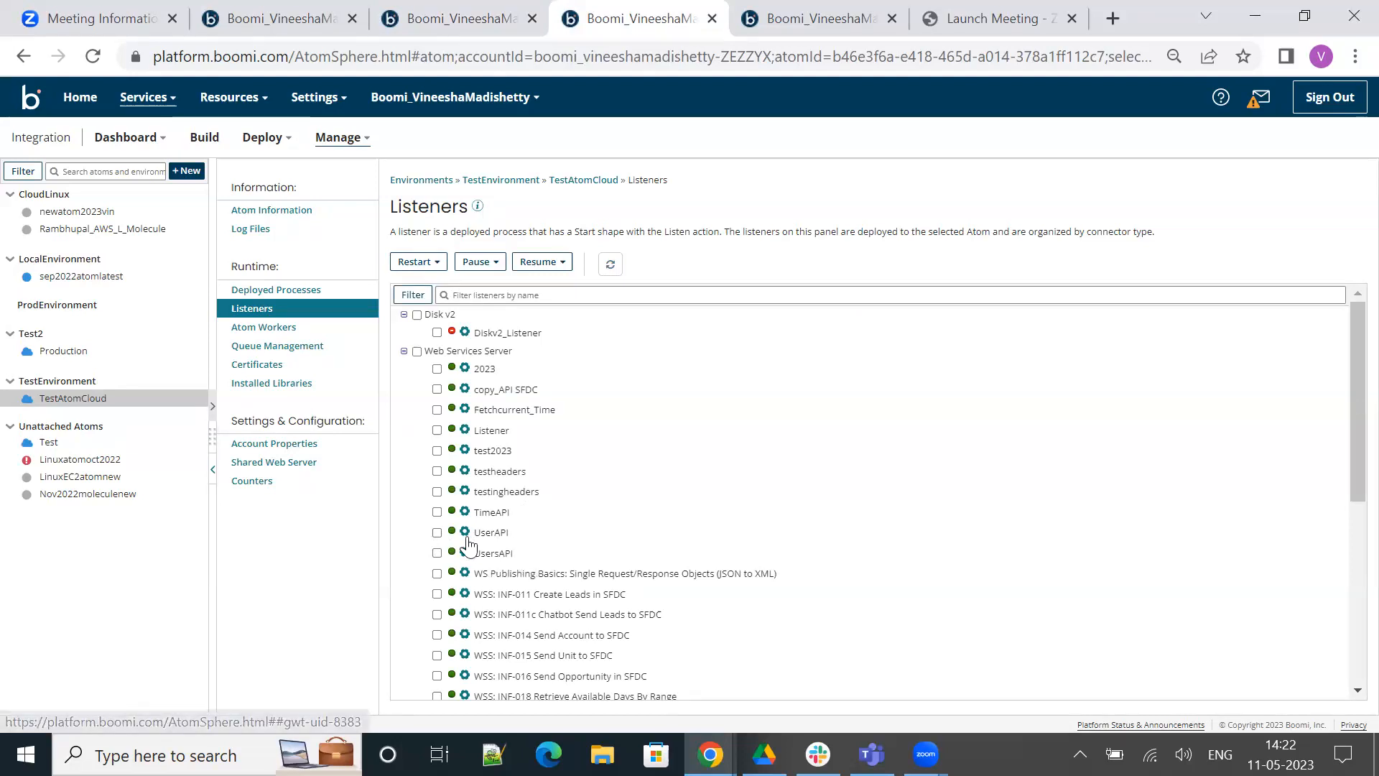
mouse_move(454, 543)
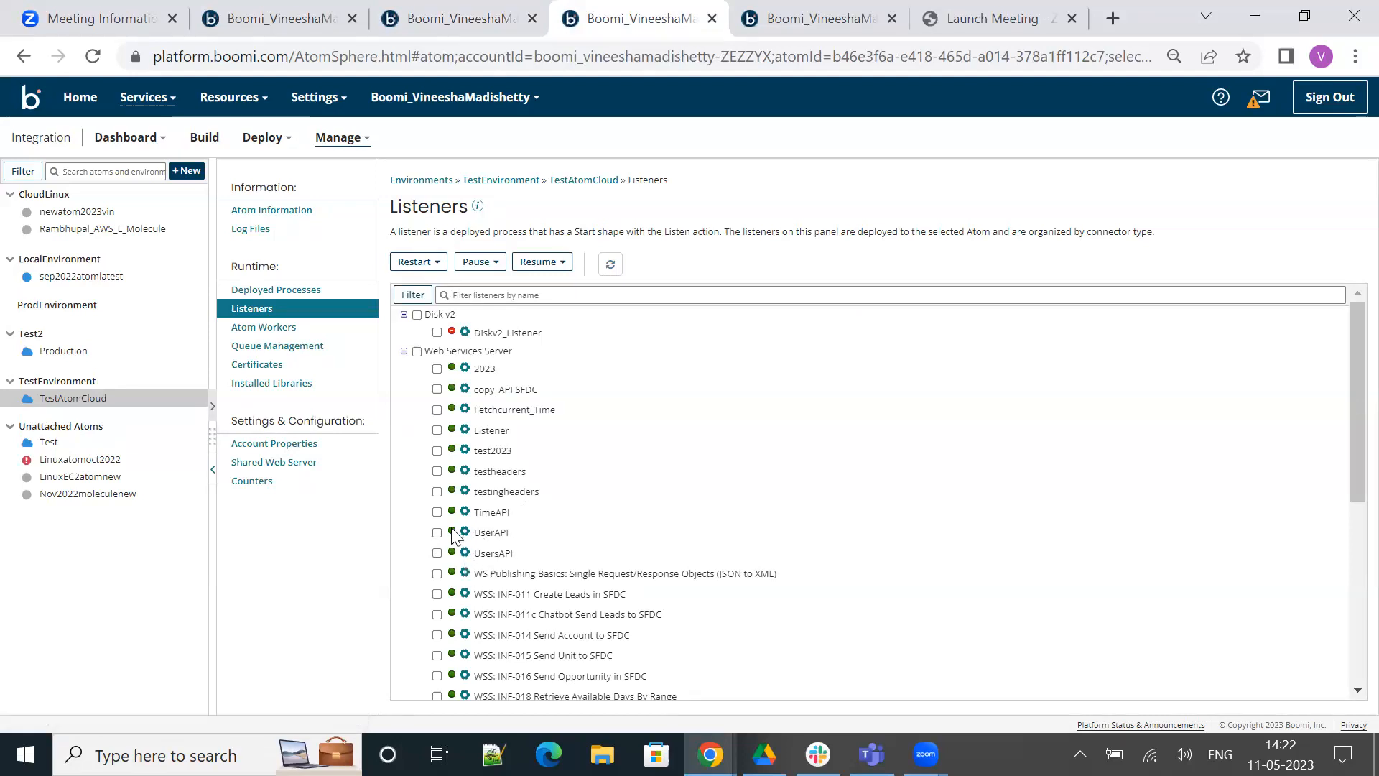